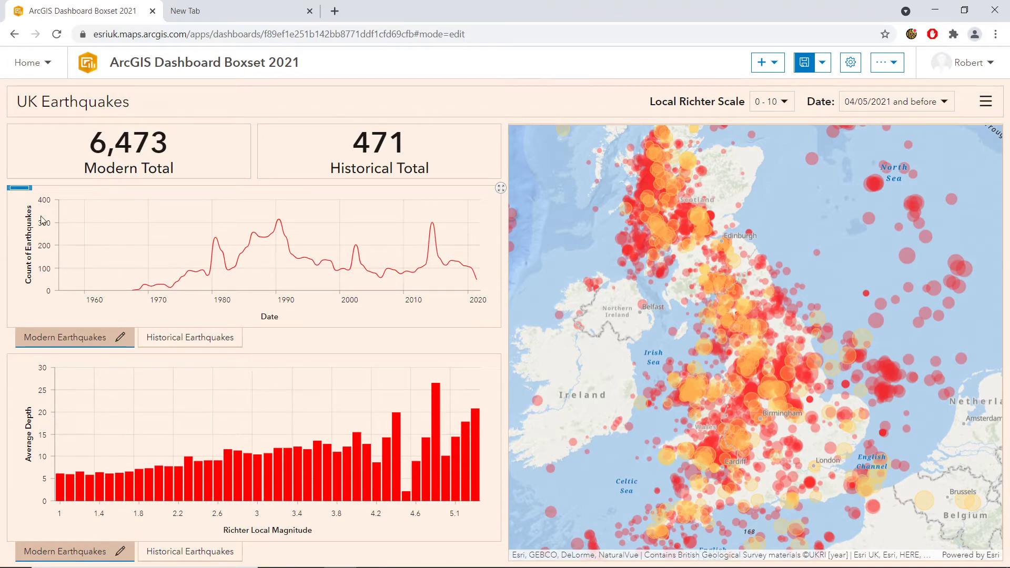
click(164, 339)
click(77, 339)
click(168, 550)
click(80, 550)
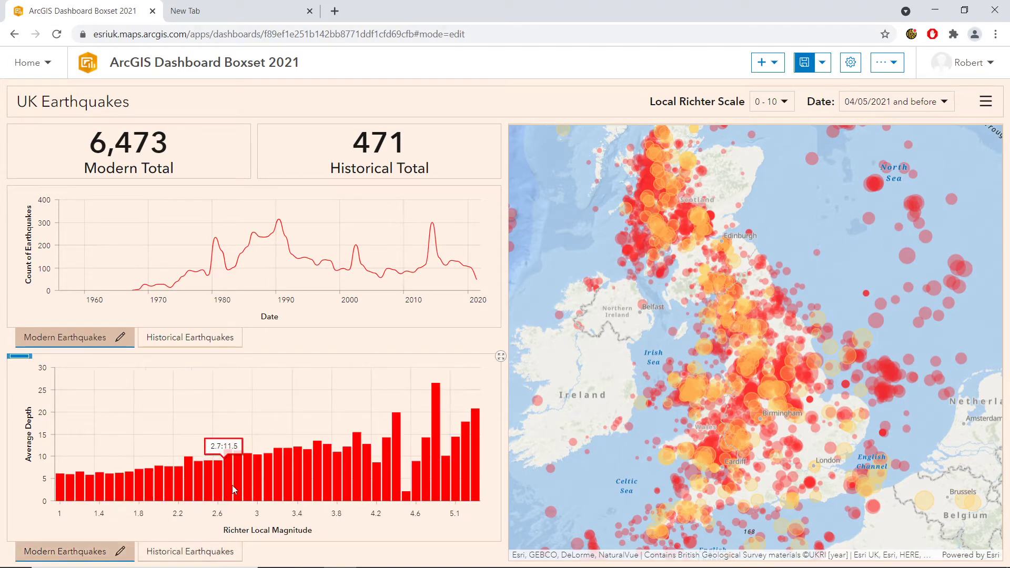
drag(807, 259, 817, 265)
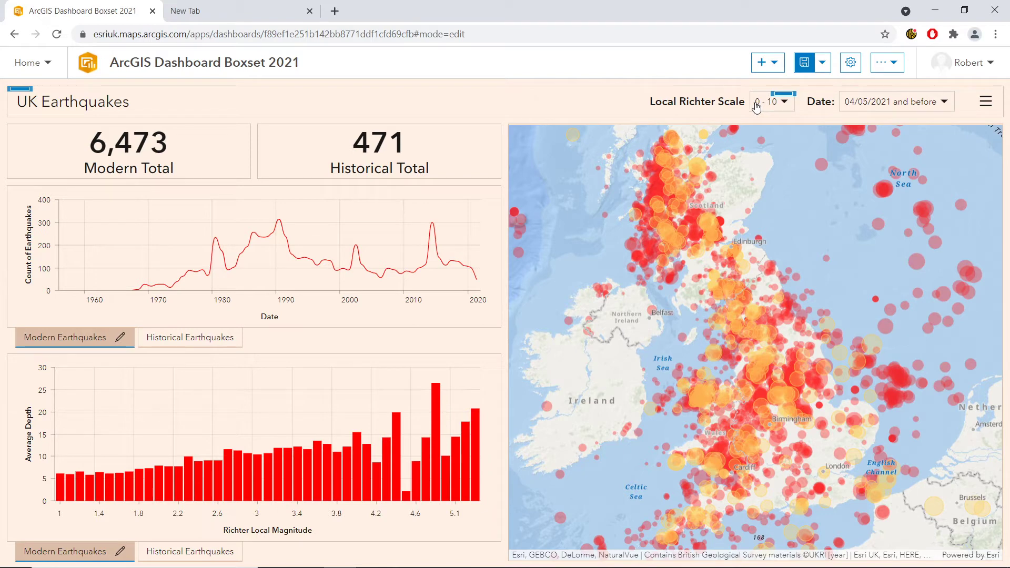
click(870, 102)
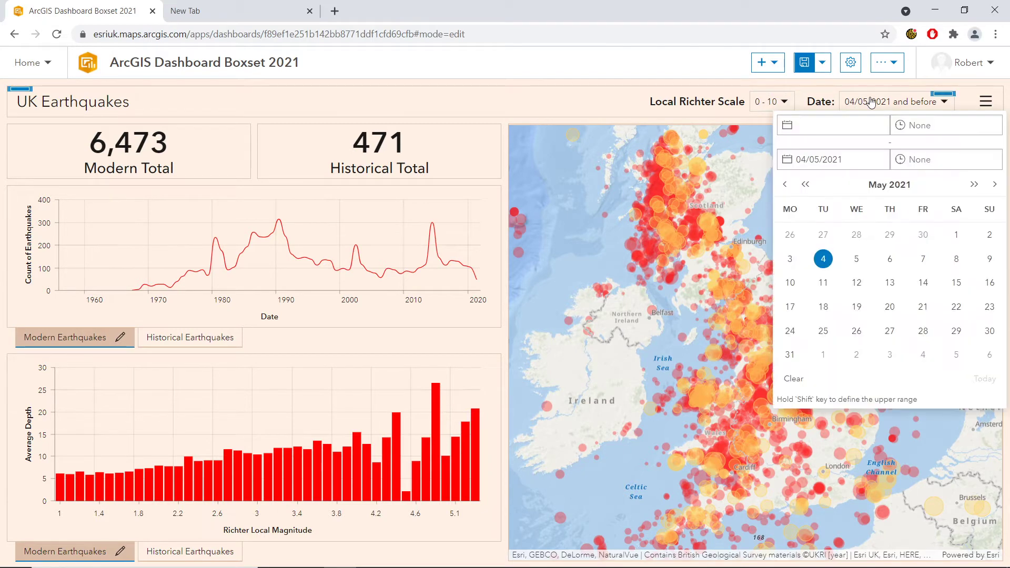
drag(860, 164, 797, 155)
key(ctrl+c)
click(821, 125)
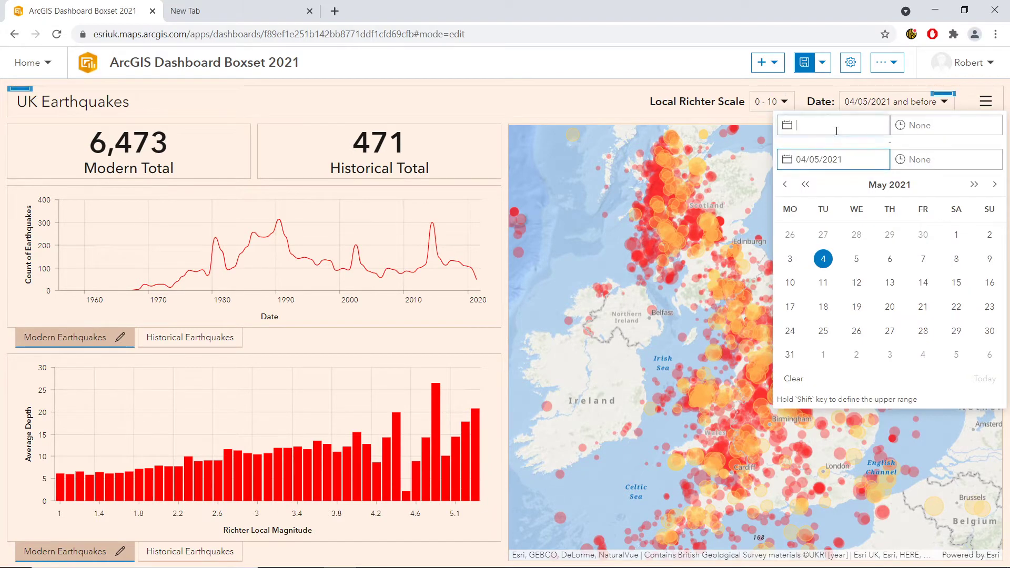
key(ctrl+v)
key(BackSpace)
key(BackSpace)
text(16)
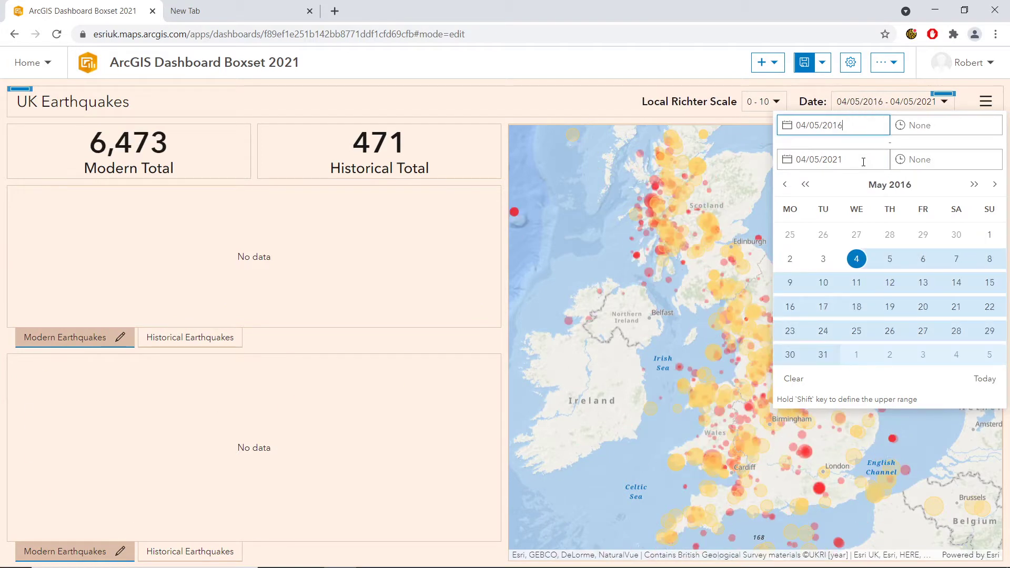
key(Return)
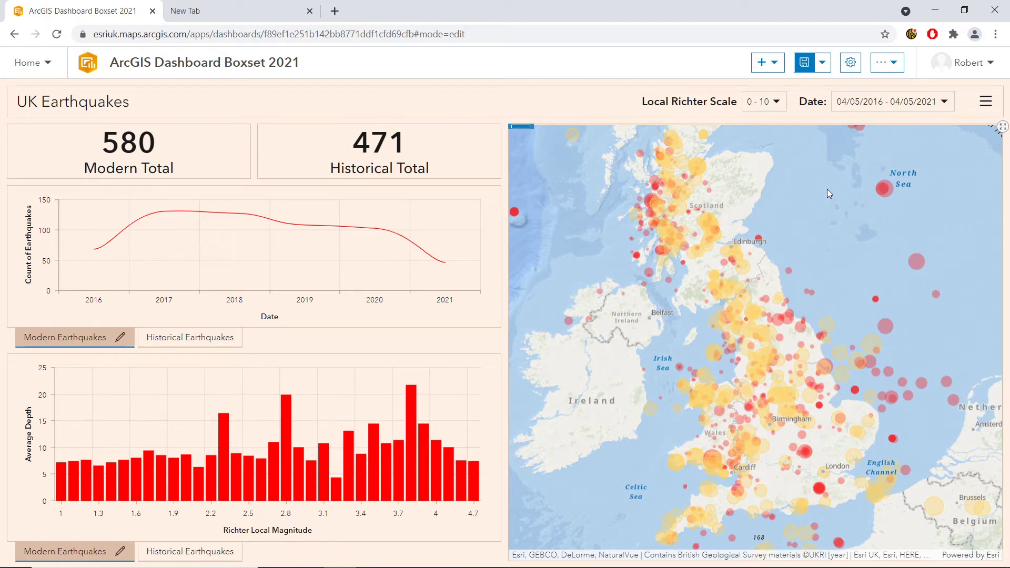
click(859, 103)
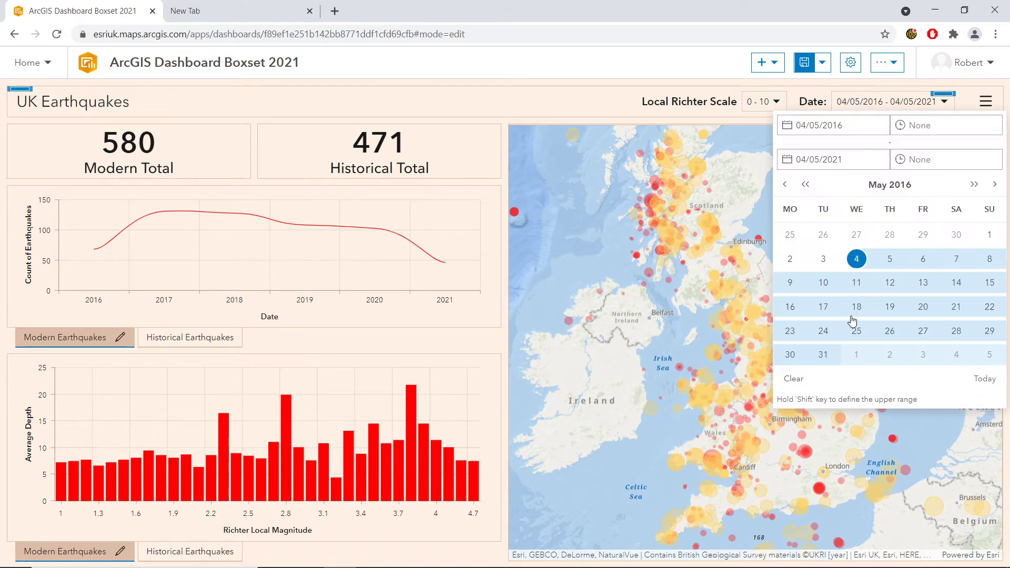
click(794, 379)
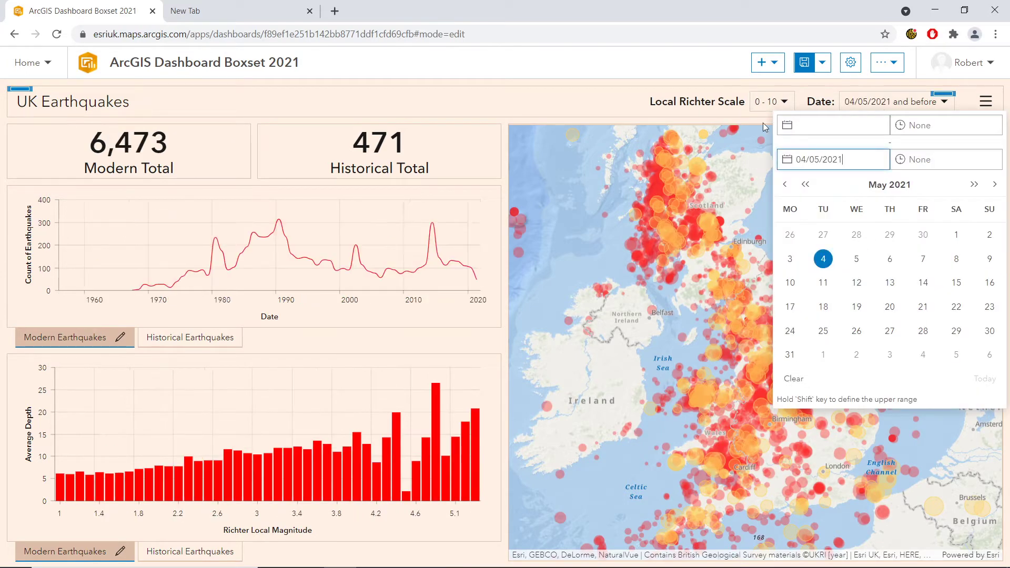
click(703, 131)
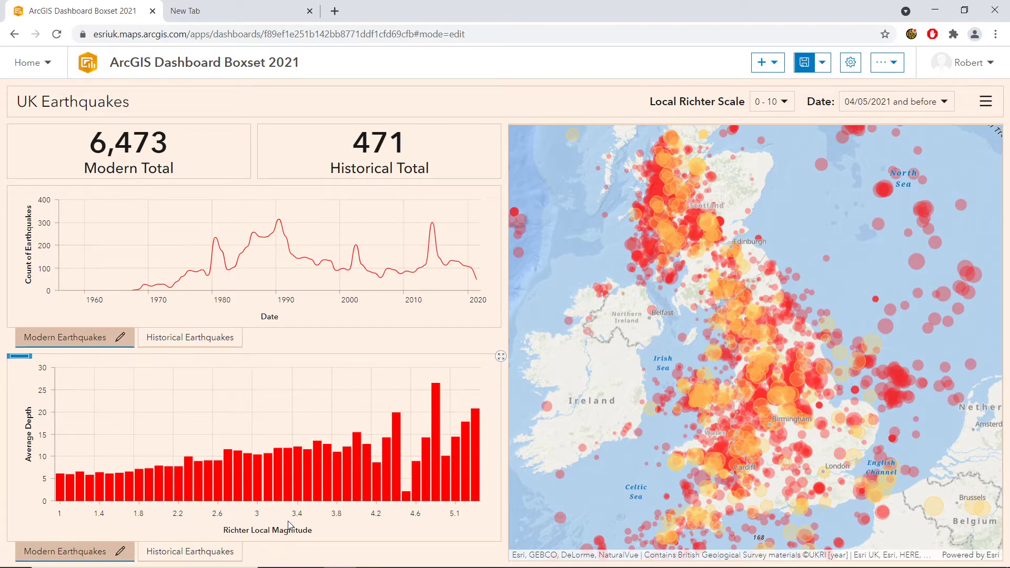
Flip the bar chart to Historical Earthquakes and back to Modern Earthquakes
drag(207, 549, 138, 534)
click(176, 550)
click(74, 550)
Duplicate the depth-by-magnitude bar chart and stack the copy with the original chart
mouse_move(36, 368)
click(38, 398)
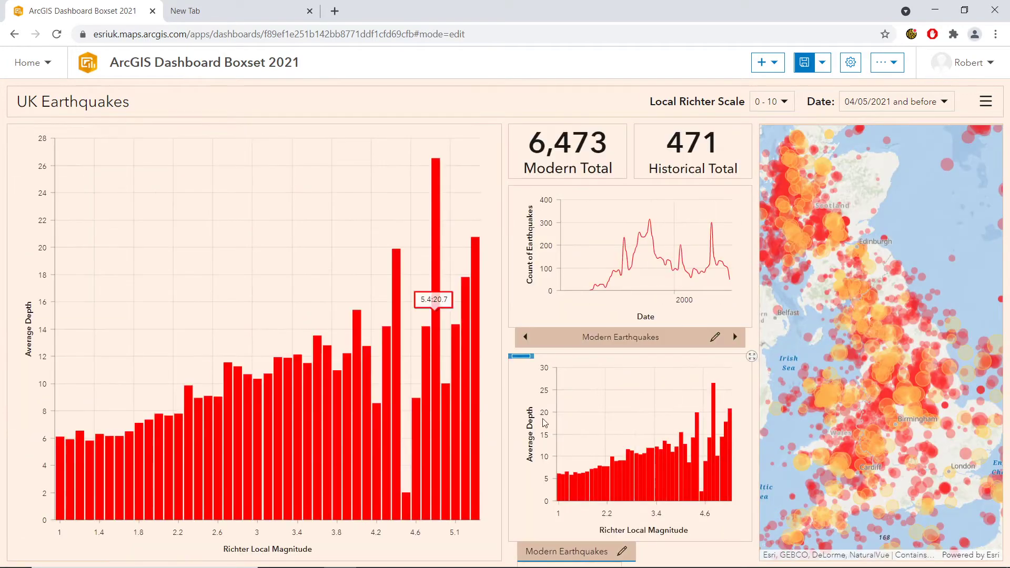
mouse_move(14, 136)
drag(15, 136, 633, 441)
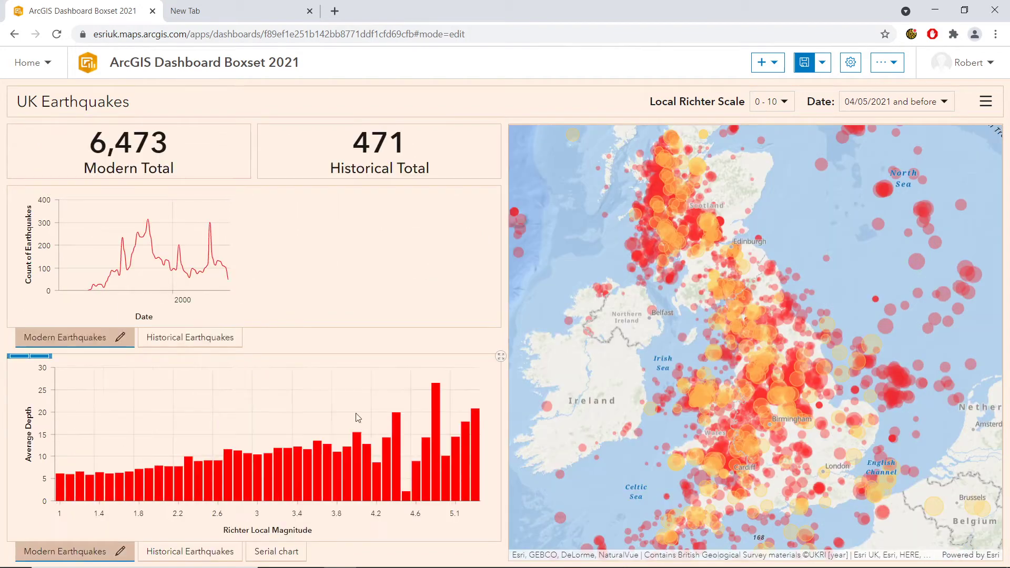
click(286, 551)
In the Serial chart's configuration, bring up the layer picker to change its data source
mouse_move(46, 363)
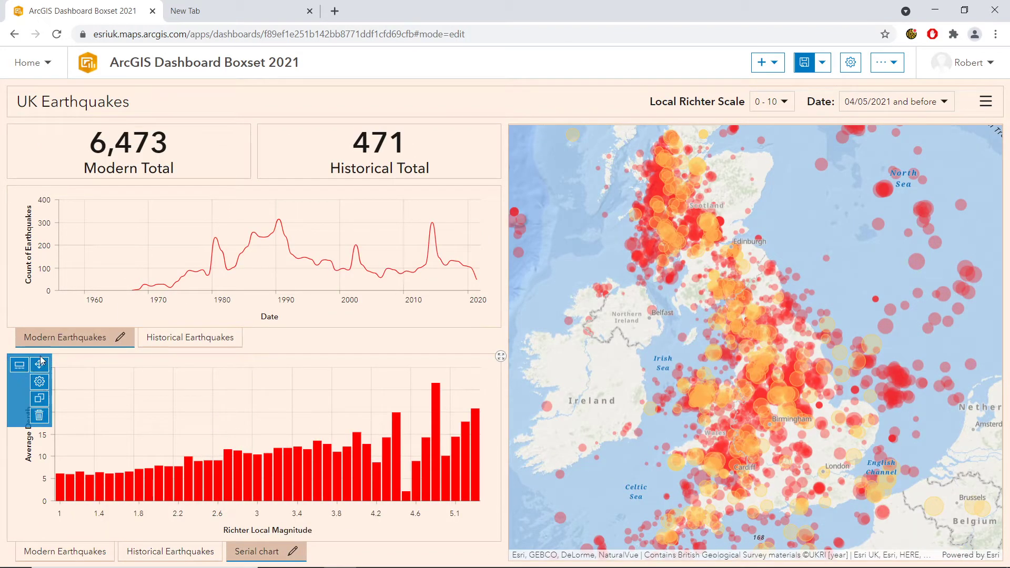
click(46, 383)
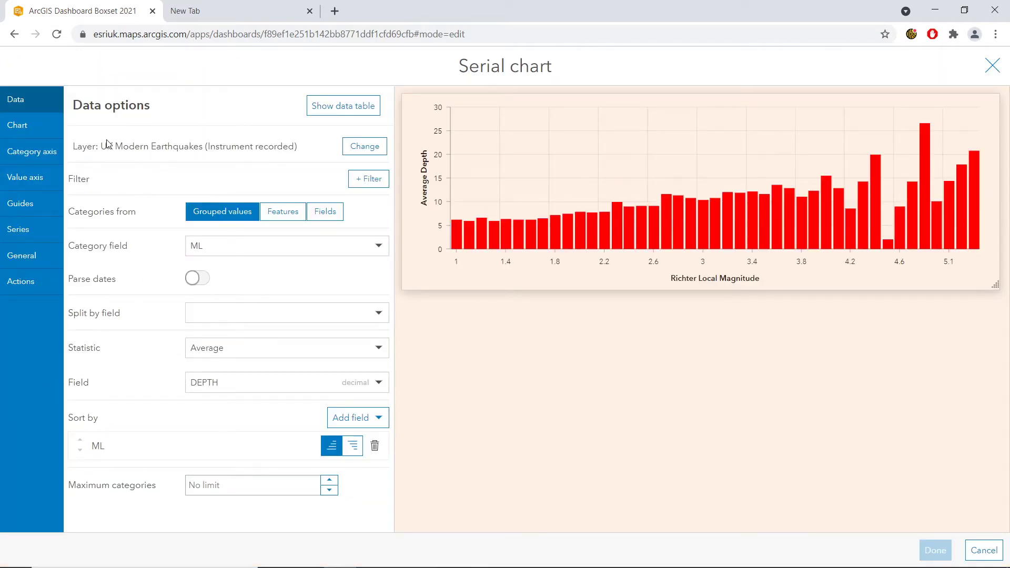
drag(98, 146, 294, 148)
click(293, 148)
click(351, 149)
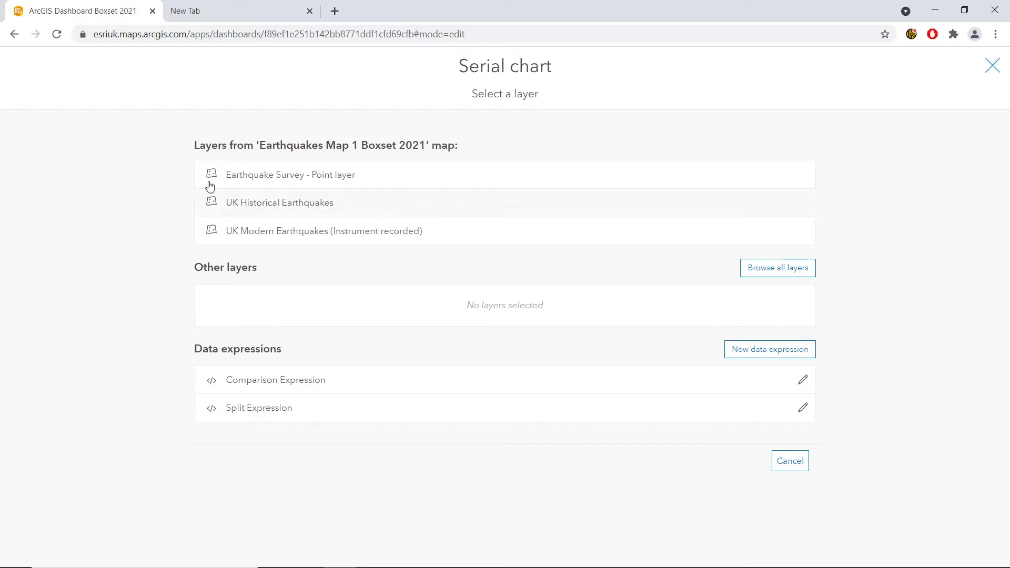
From the Select a layer page, open the Comparison Expression's Arcade code for editing
drag(199, 145, 441, 143)
click(441, 144)
click(802, 274)
click(803, 380)
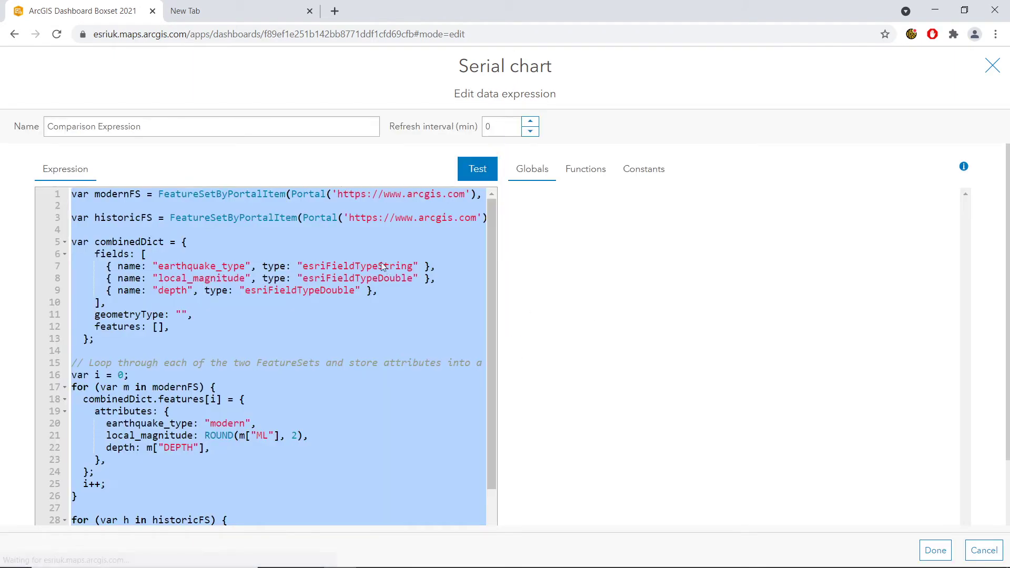
click(329, 229)
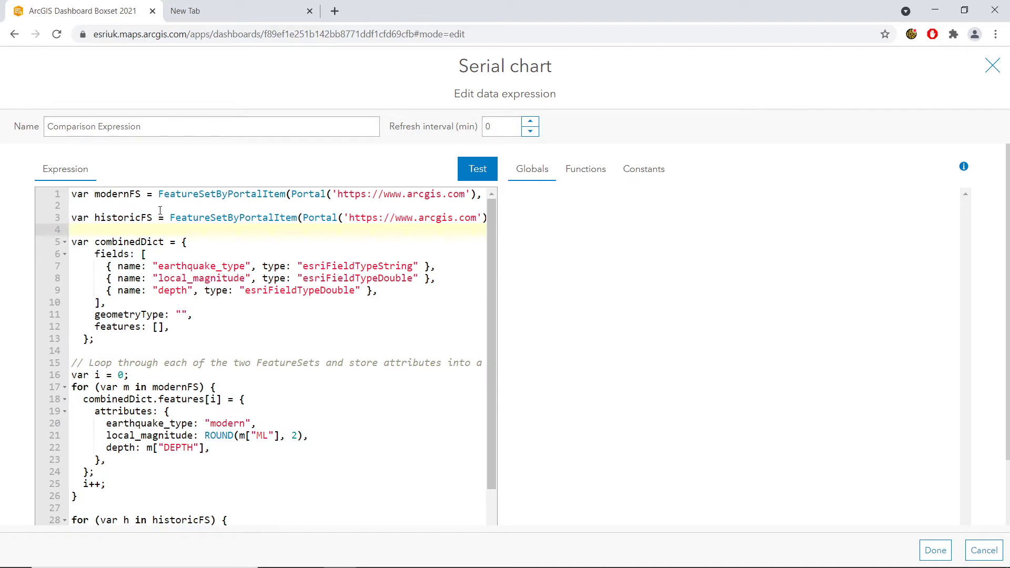
drag(106, 194, 182, 194)
click(182, 194)
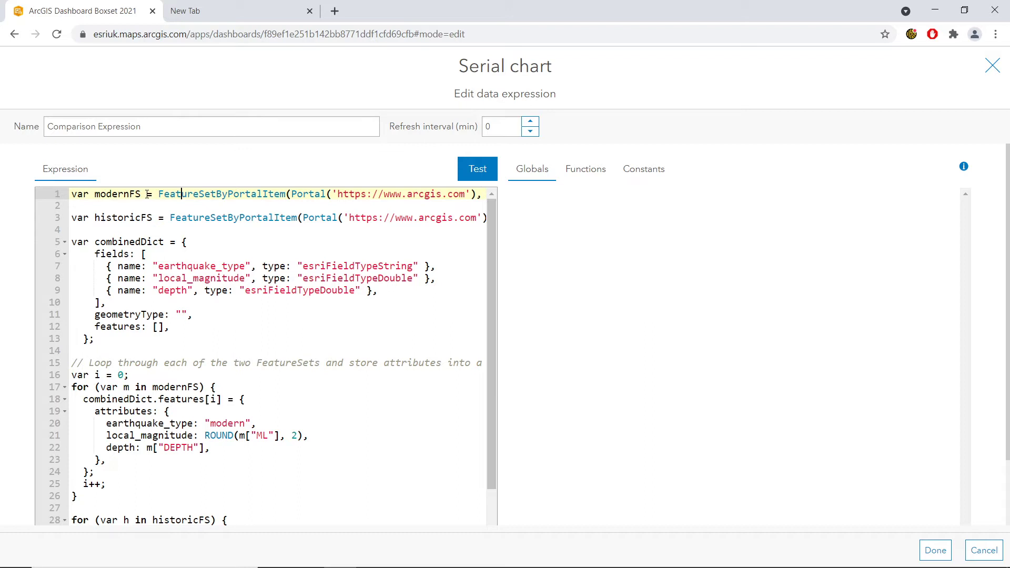
scroll(146, 194, right, 2)
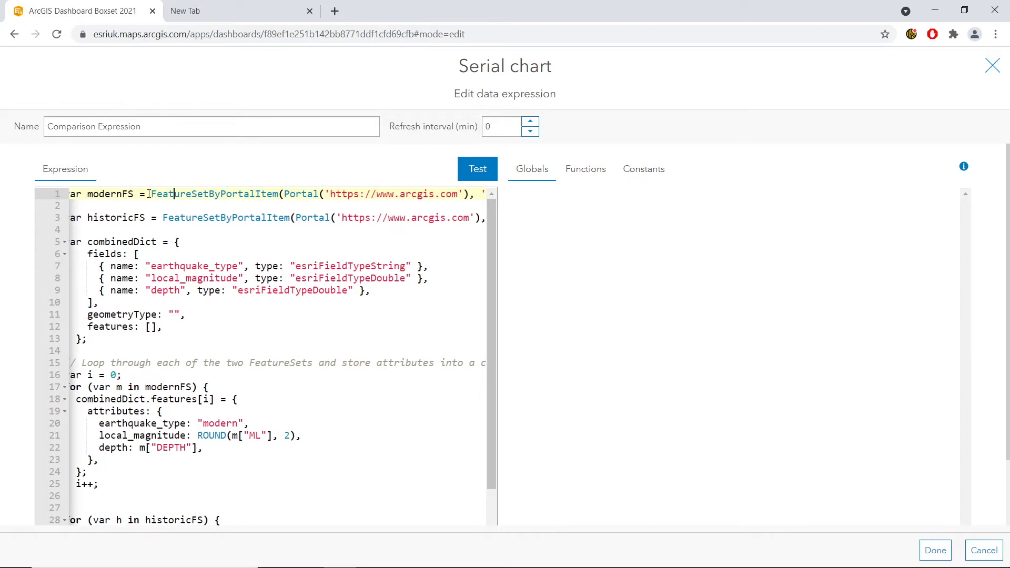
scroll(223, 196, right, 6)
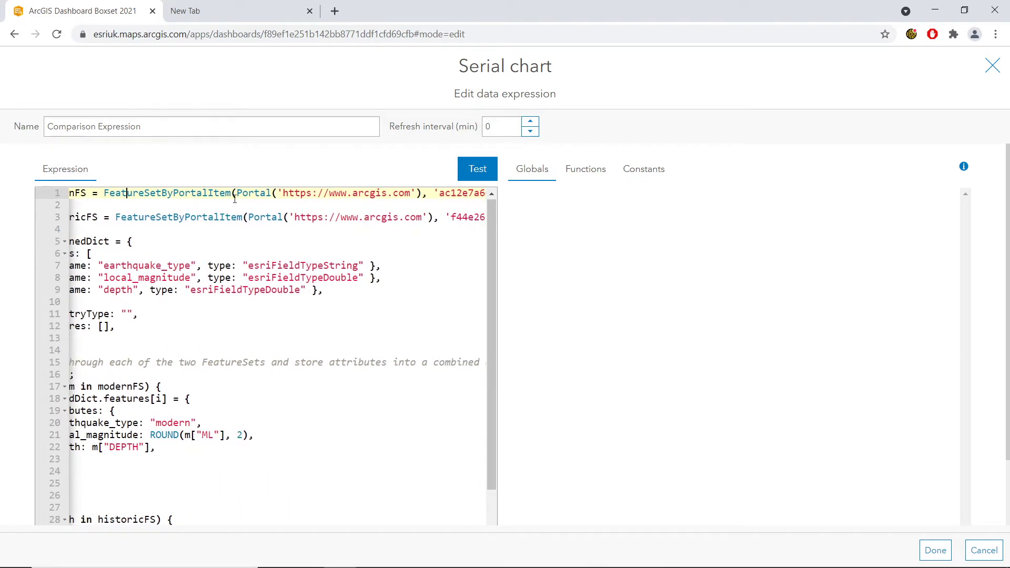
scroll(315, 199, right, 8)
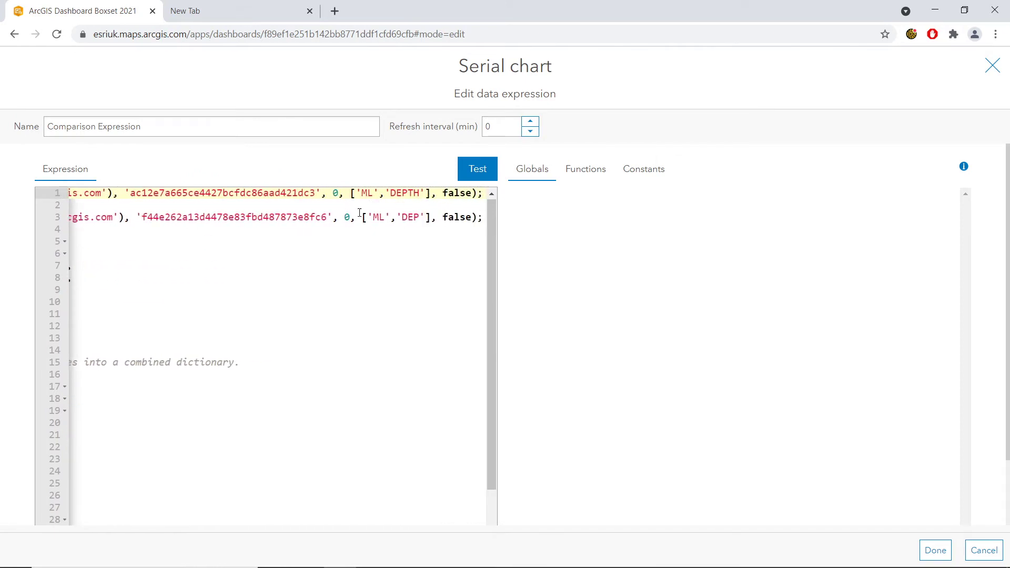
scroll(382, 193, left, 15)
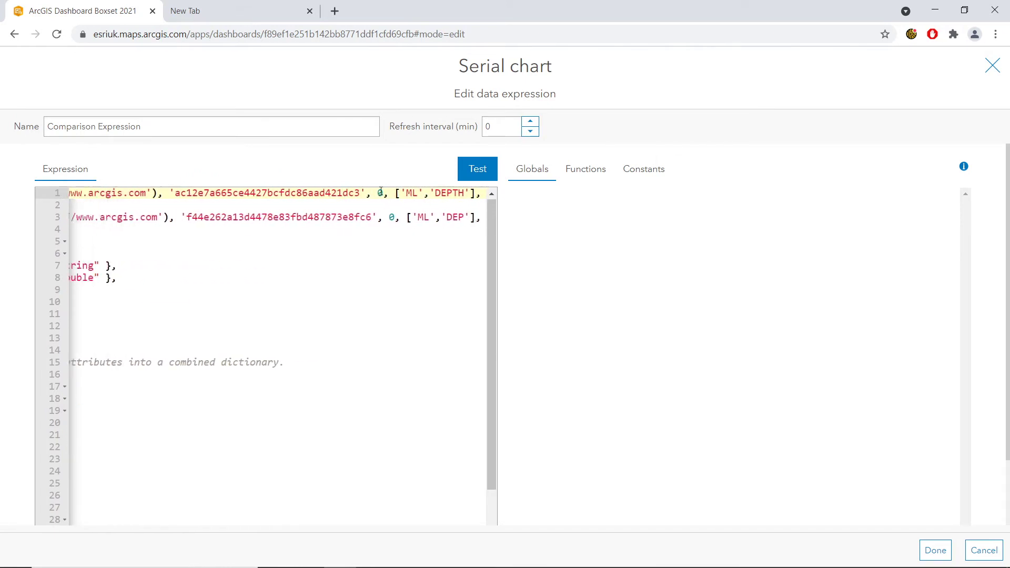
scroll(158, 224, right, 1)
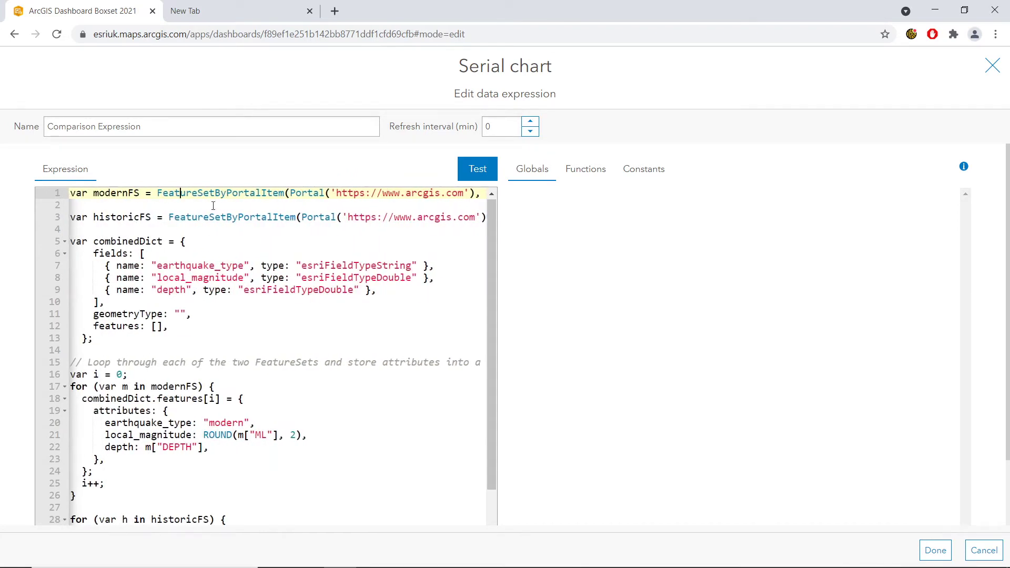
drag(132, 340, 49, 247)
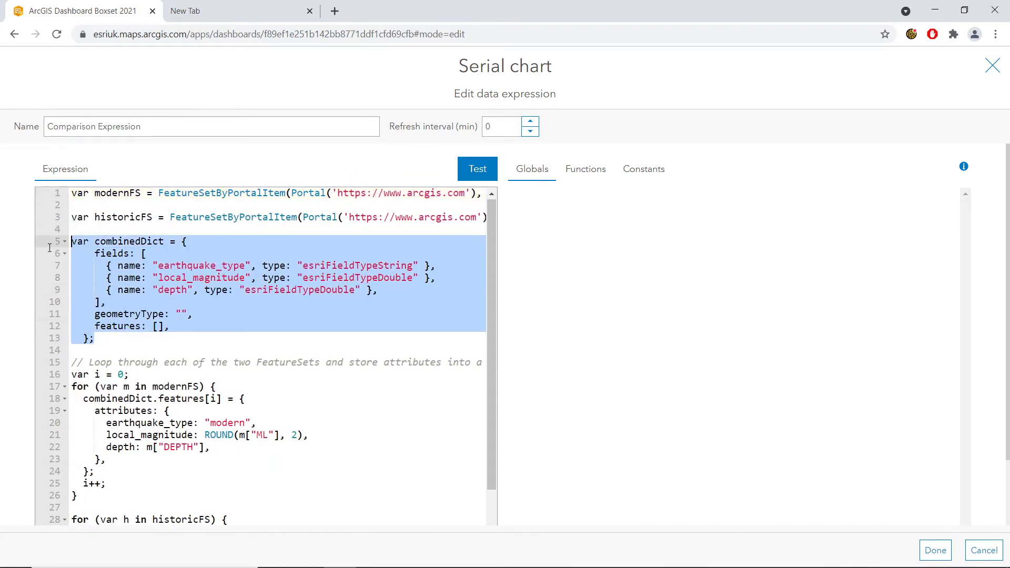
click(133, 222)
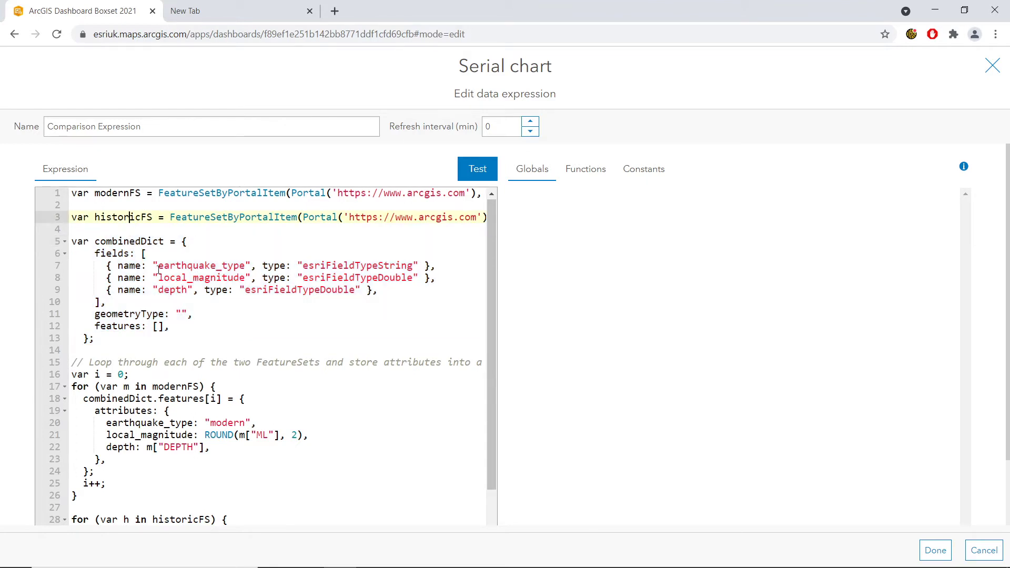
double_click(212, 266)
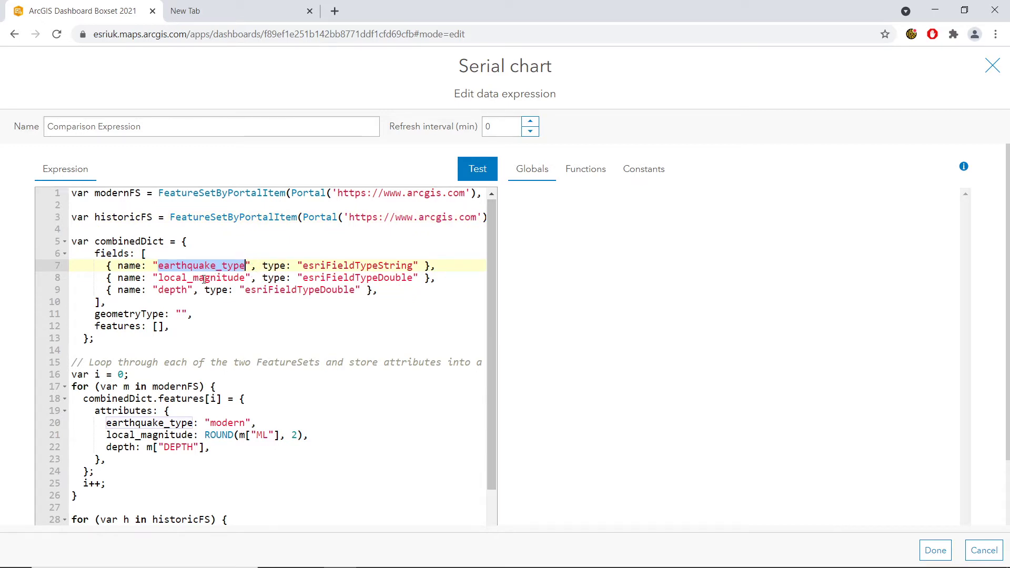
scroll(204, 279, down, 1)
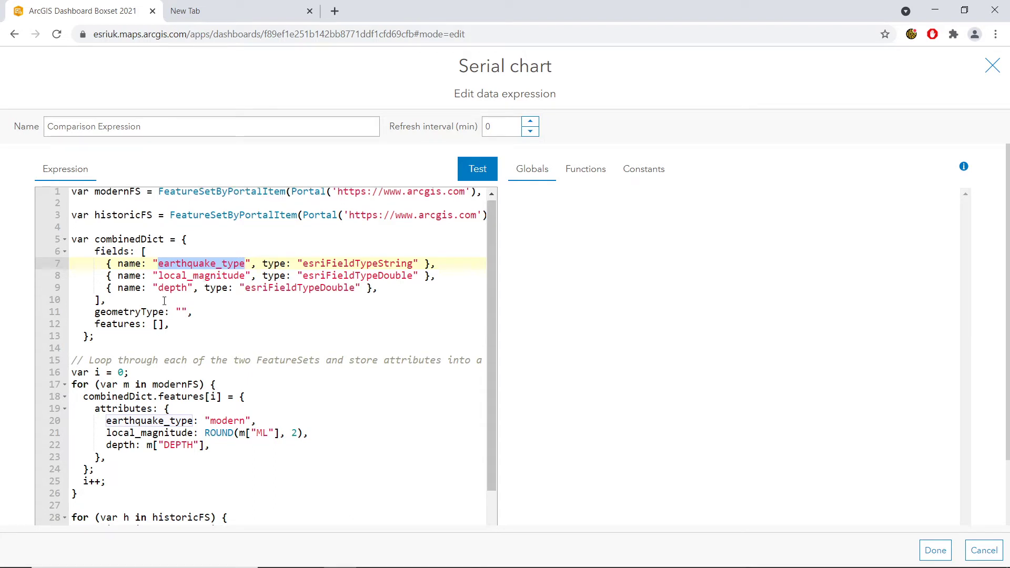
scroll(156, 290, down, 5)
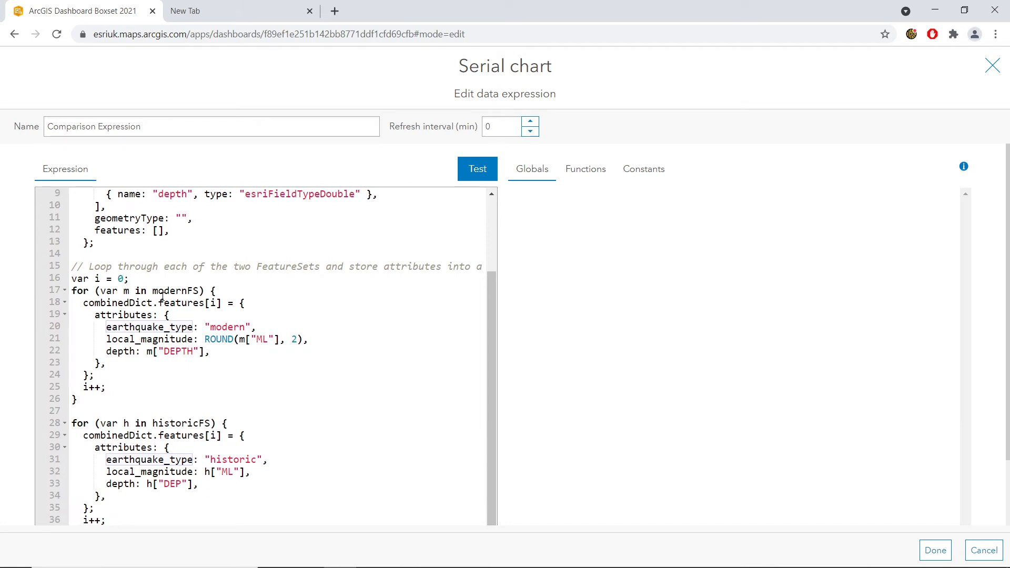
Review the modern earthquakes loop and its ROUND magnitude expression on line 21
scroll(161, 298, down, 3)
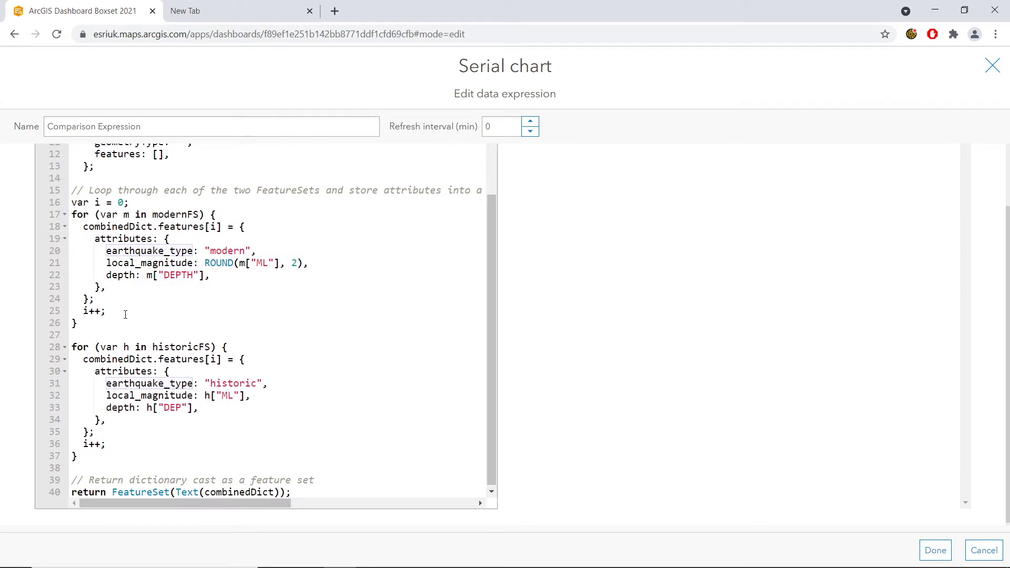
drag(125, 319, 72, 215)
click(177, 263)
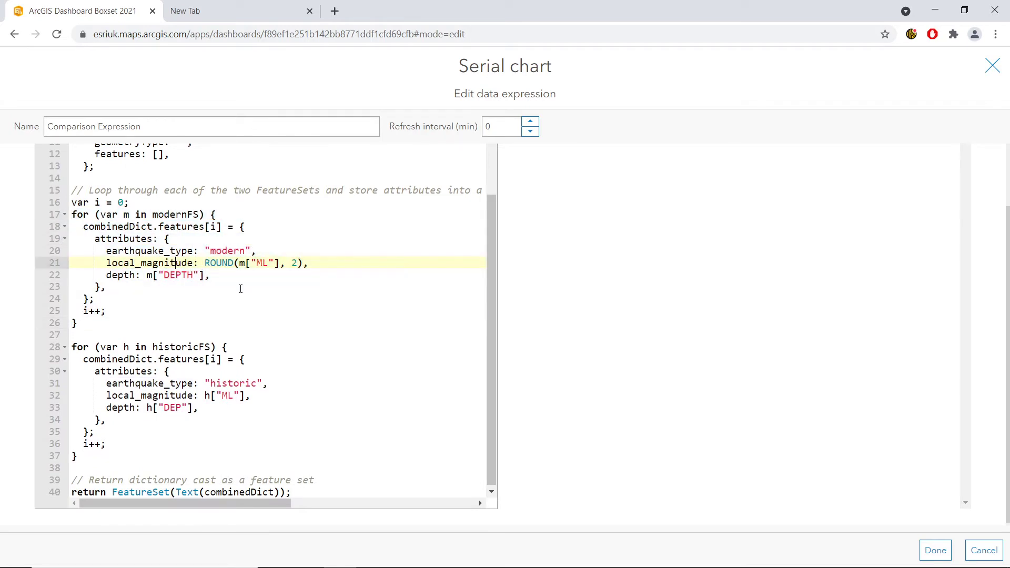
drag(204, 263, 310, 269)
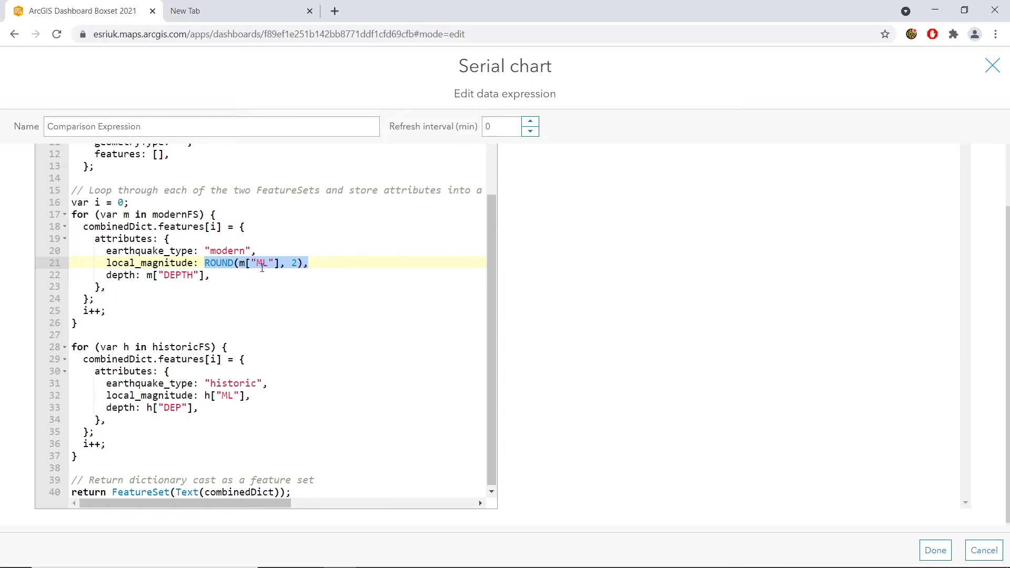
click(234, 263)
Review the historic earthquakes loop and the line returning the combined FeatureSet
drag(73, 352, 154, 455)
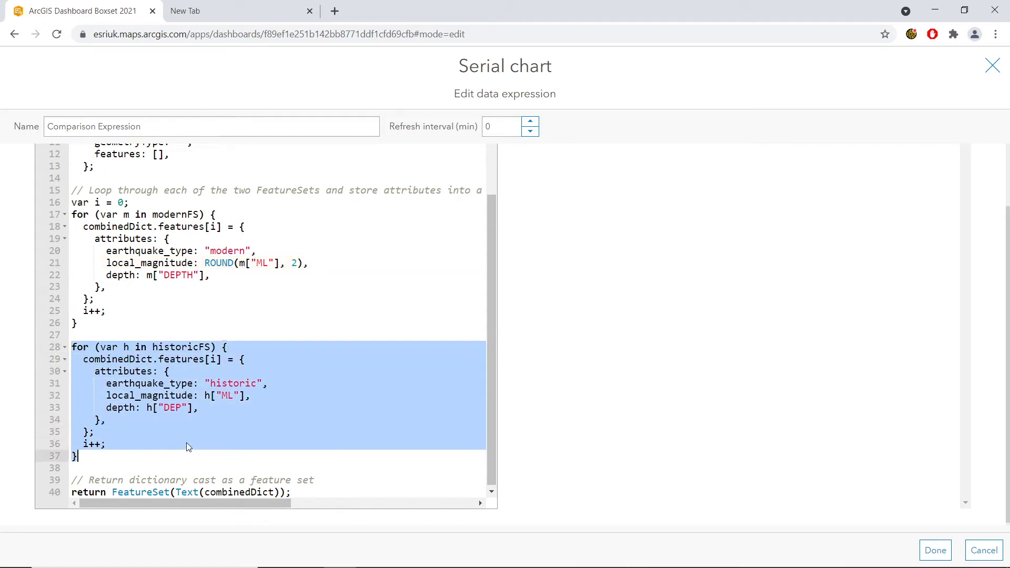
click(210, 432)
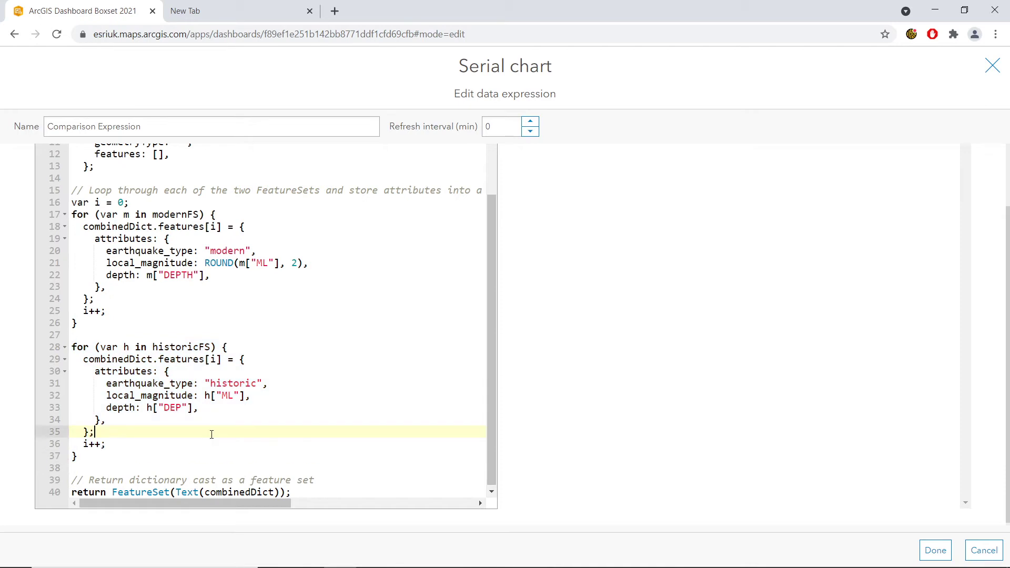
drag(290, 492, 60, 481)
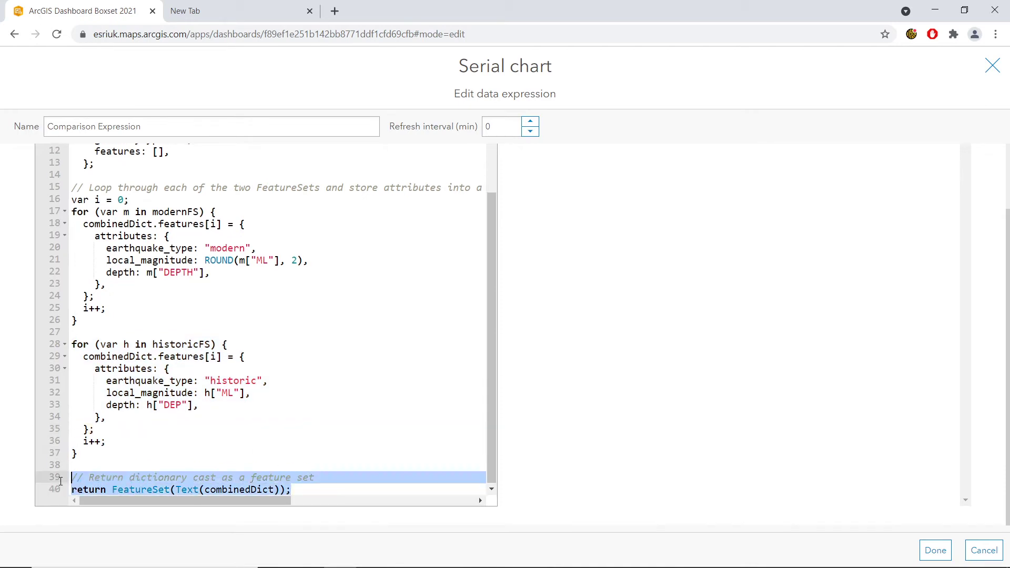
click(226, 457)
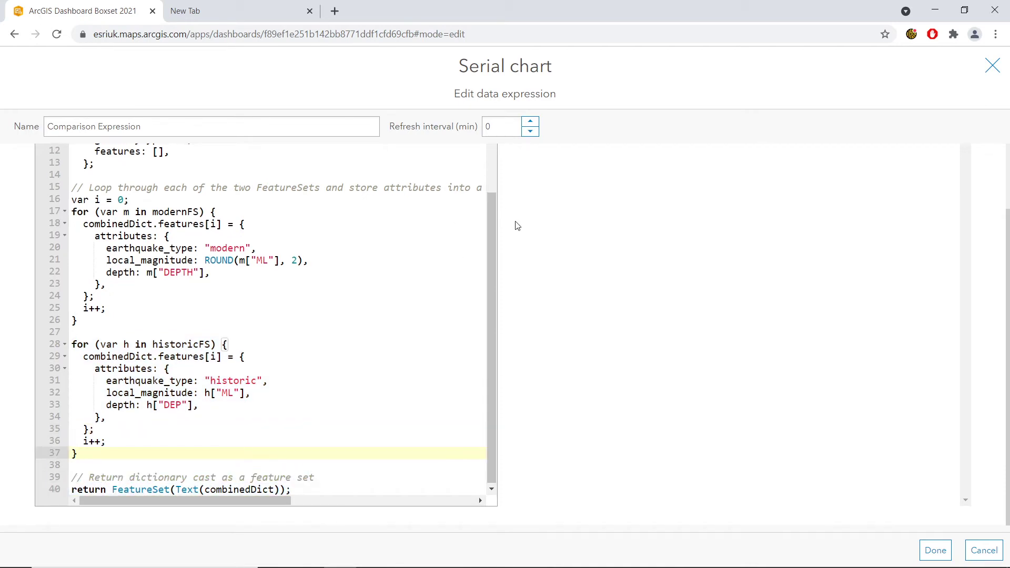
scroll(514, 223, up, 2)
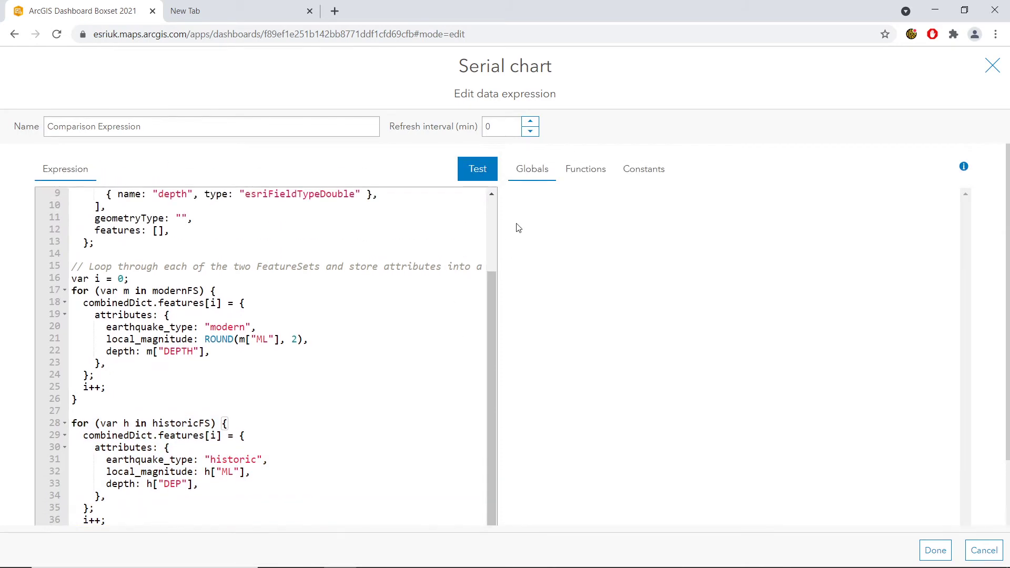
Test the expression, then categorise by local_magnitude and split by earthquake_type
click(489, 172)
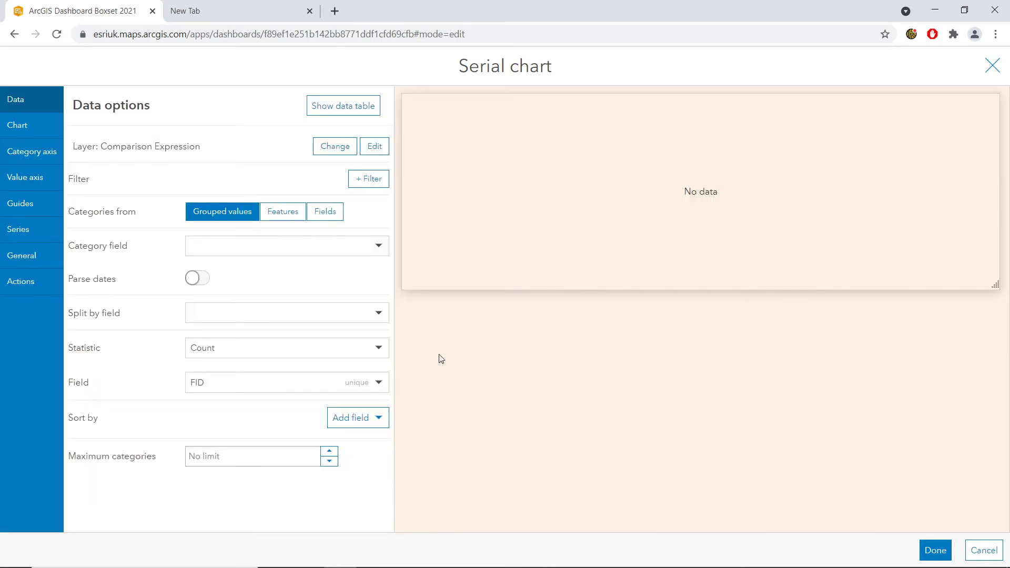
click(321, 255)
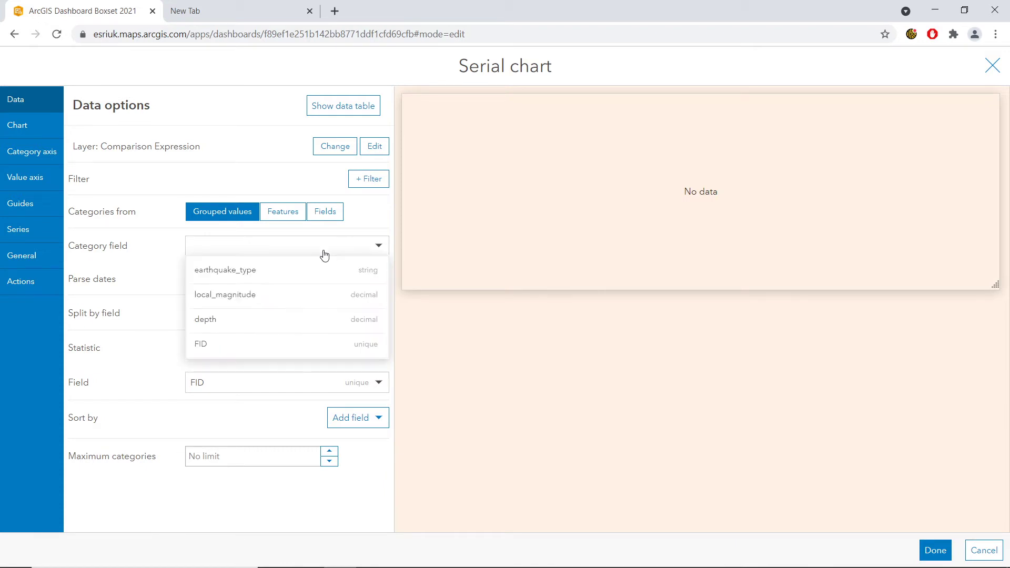
click(248, 301)
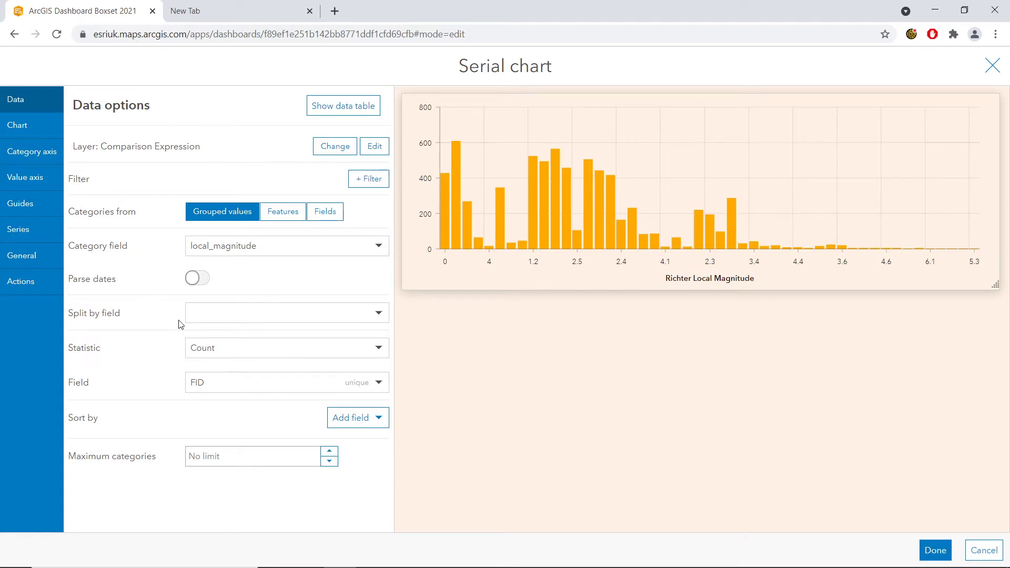
click(261, 310)
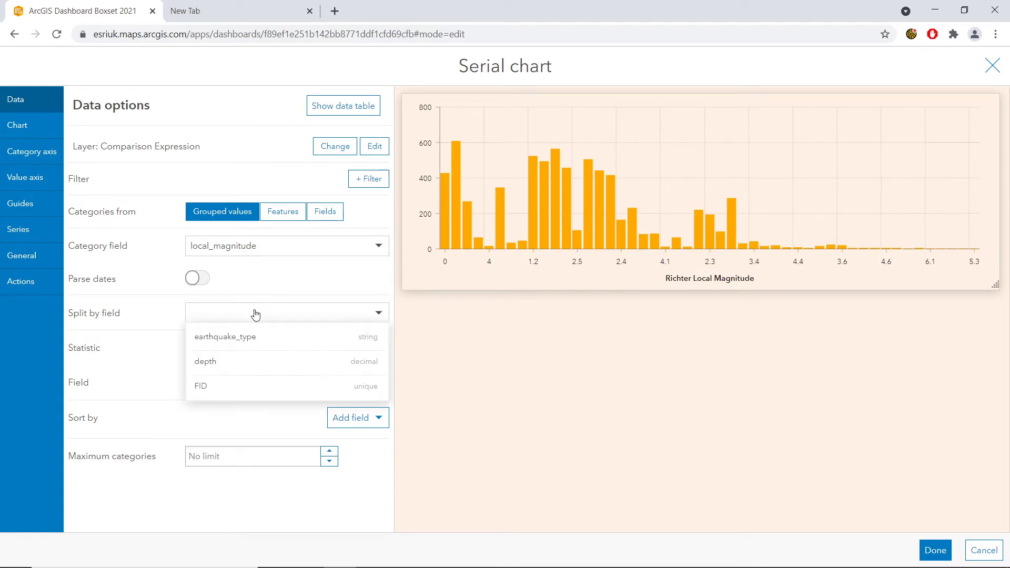
click(253, 342)
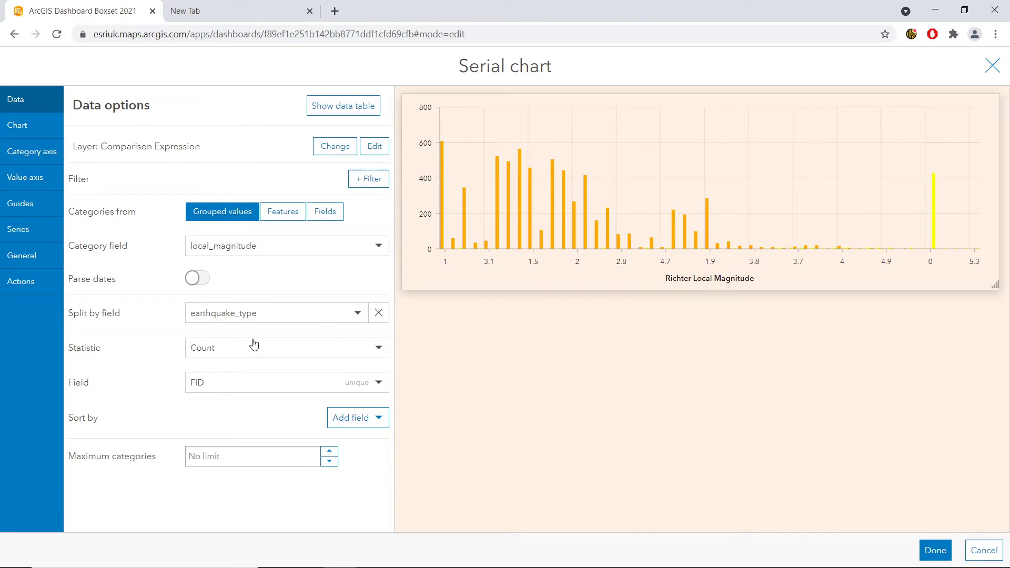
Set the statistic to Average of depth and sort by local_magnitude
click(264, 352)
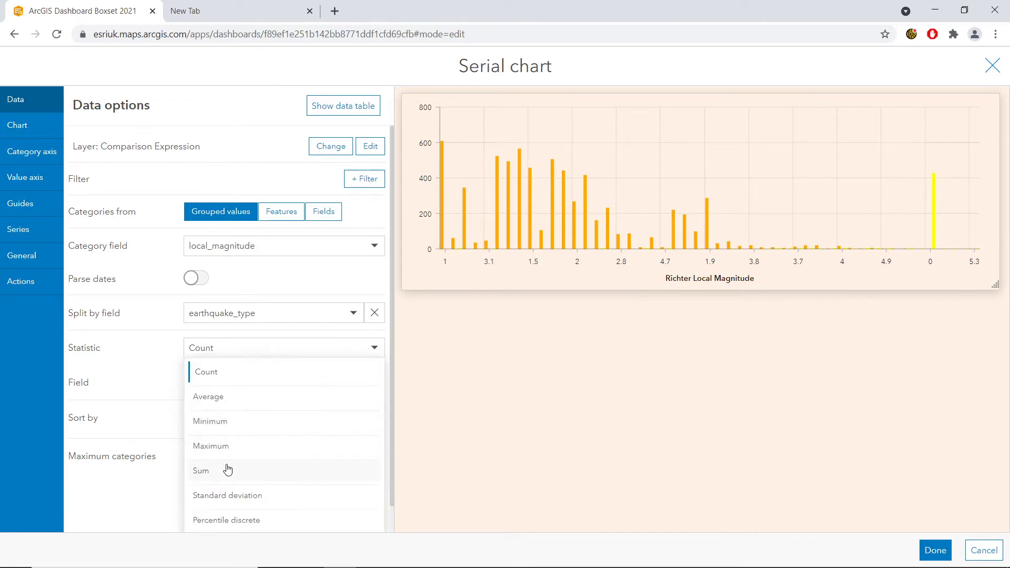
click(227, 470)
click(241, 388)
click(243, 370)
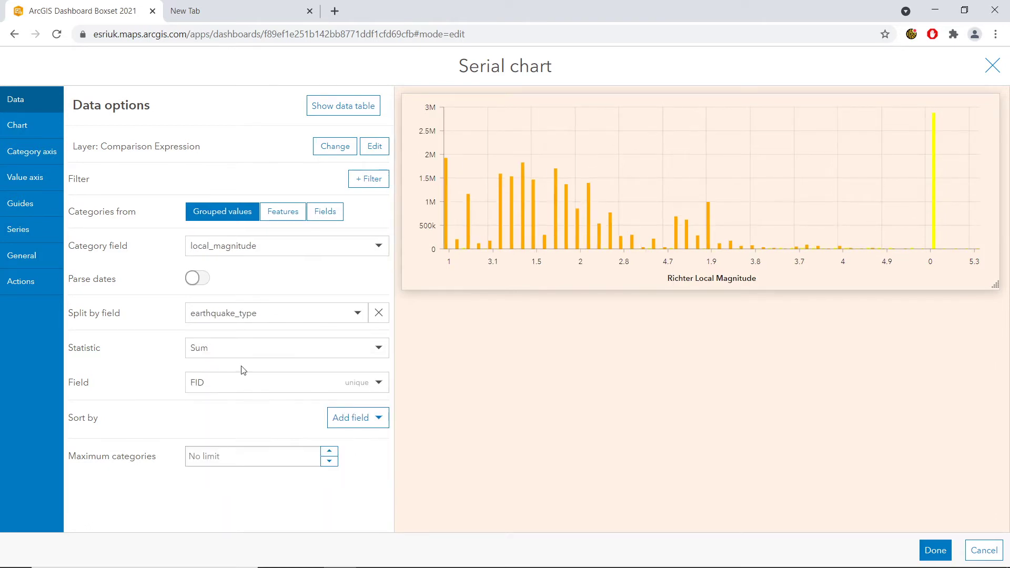
click(243, 354)
click(237, 399)
click(237, 384)
click(238, 428)
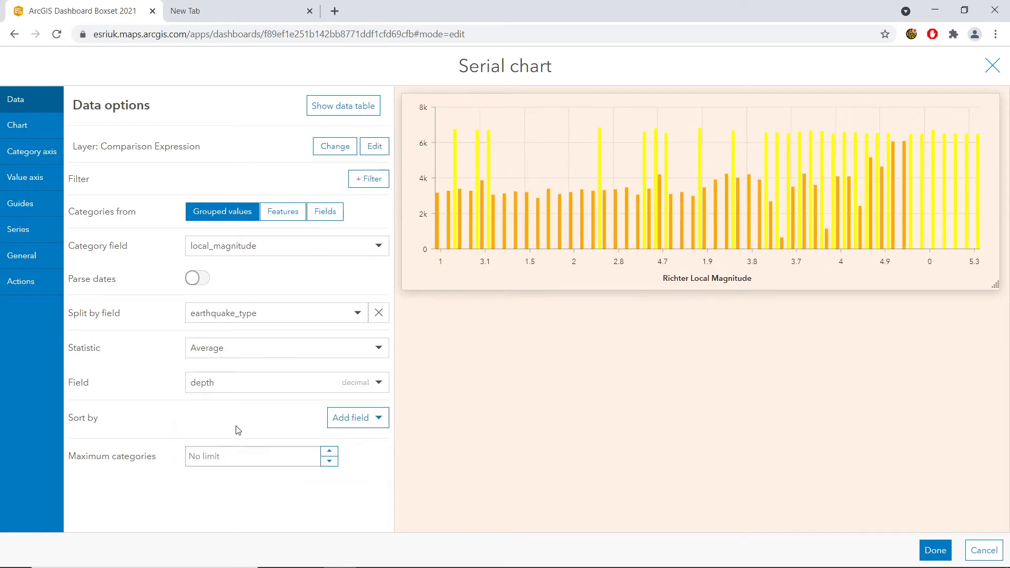
click(363, 425)
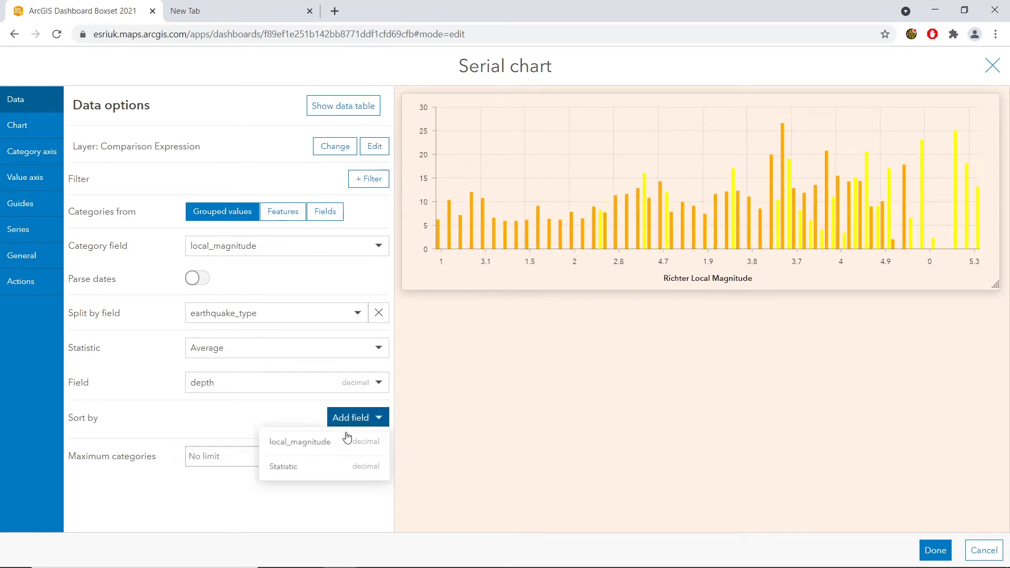
click(318, 449)
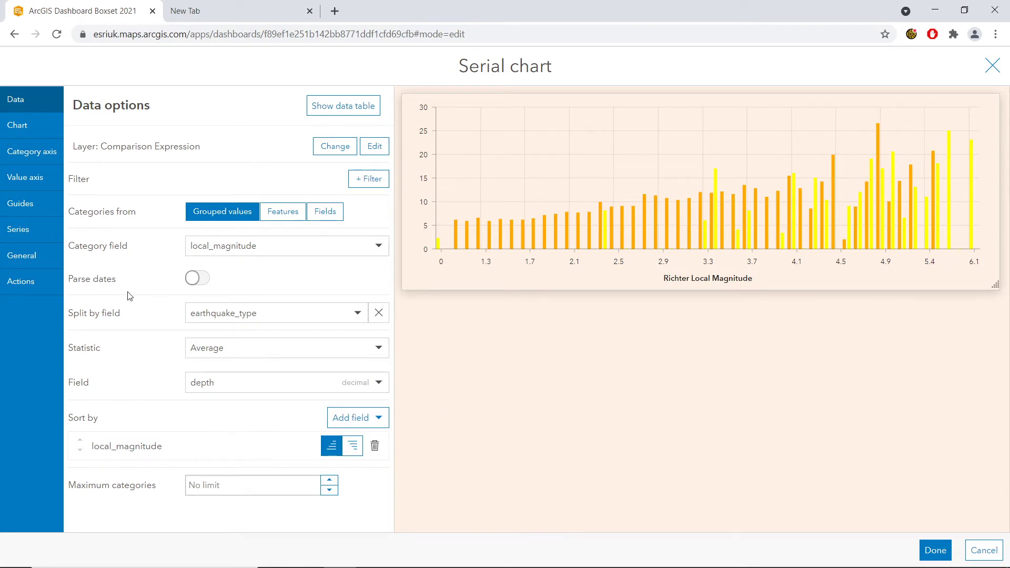
Title the chart's value axis 'Average Depth'
click(24, 178)
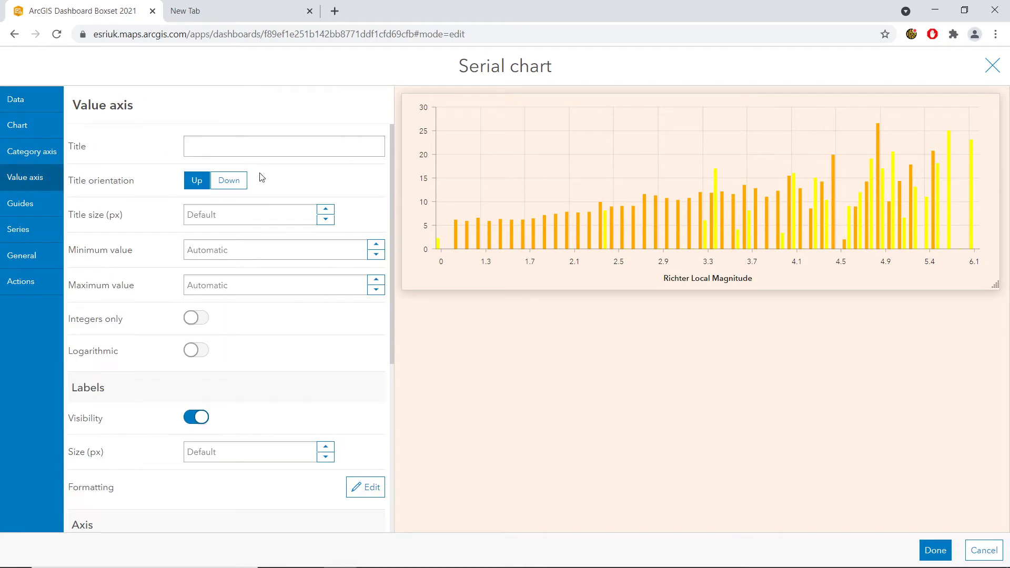
click(291, 148)
text(Average )
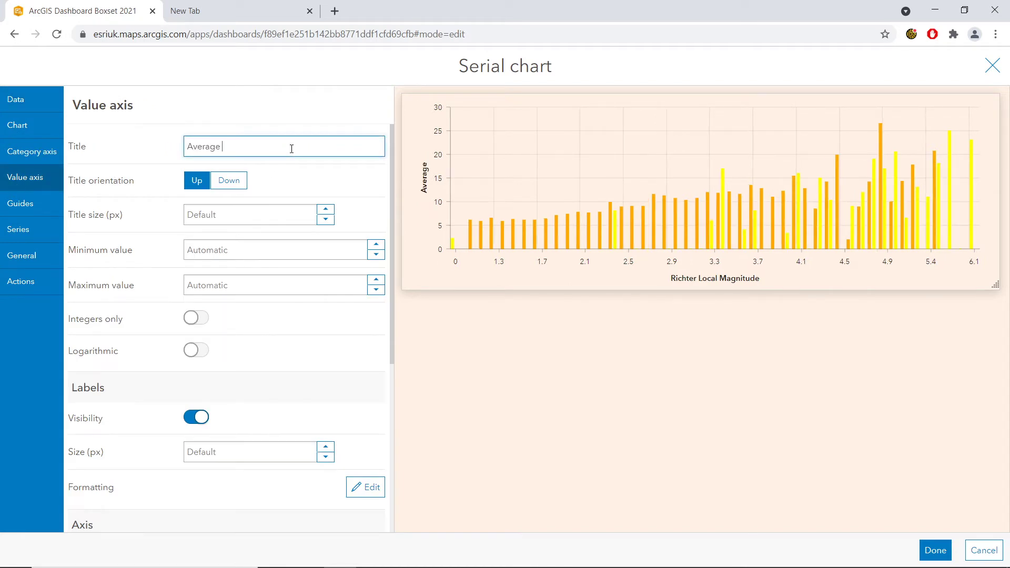
text(Depth)
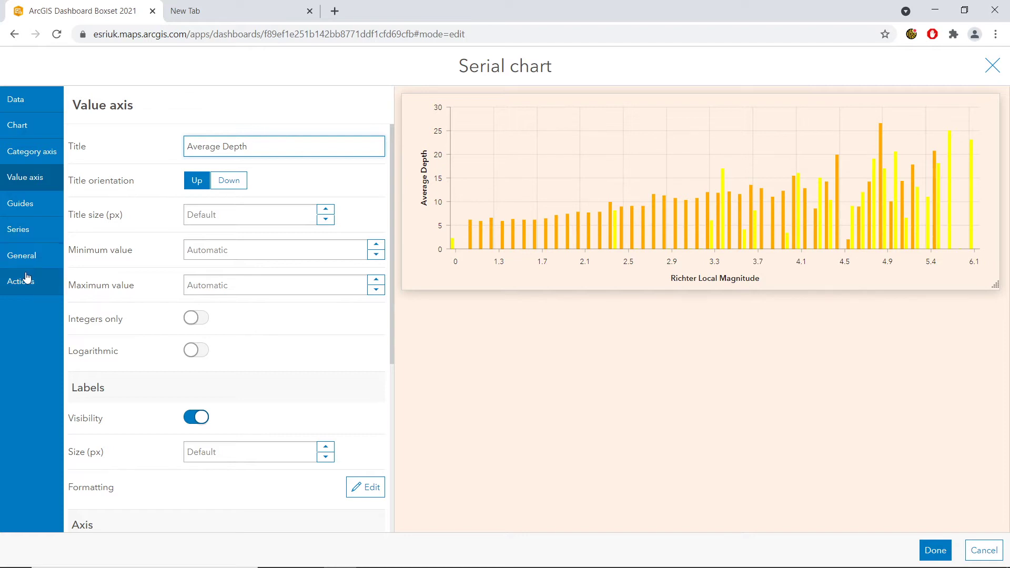
Colour modern bars red and historic bars orange at 0.4 fill opacity, and finish the chart
click(19, 229)
click(176, 420)
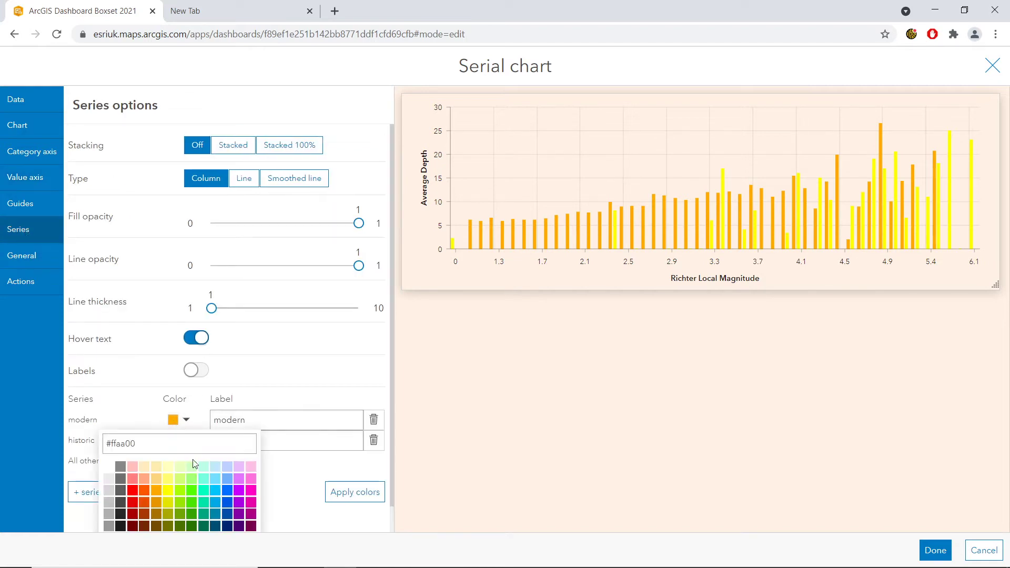
click(132, 490)
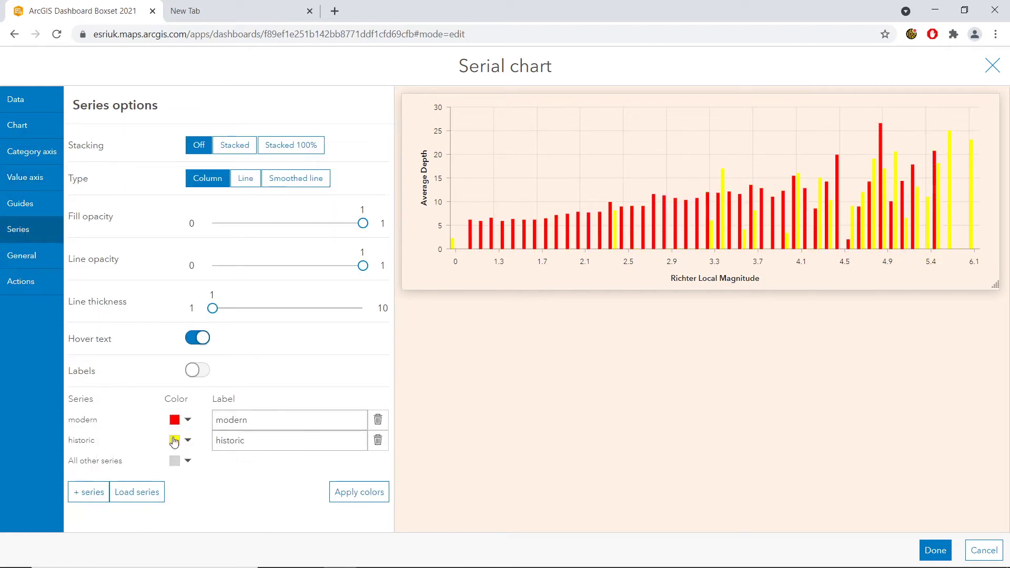
click(177, 441)
click(155, 509)
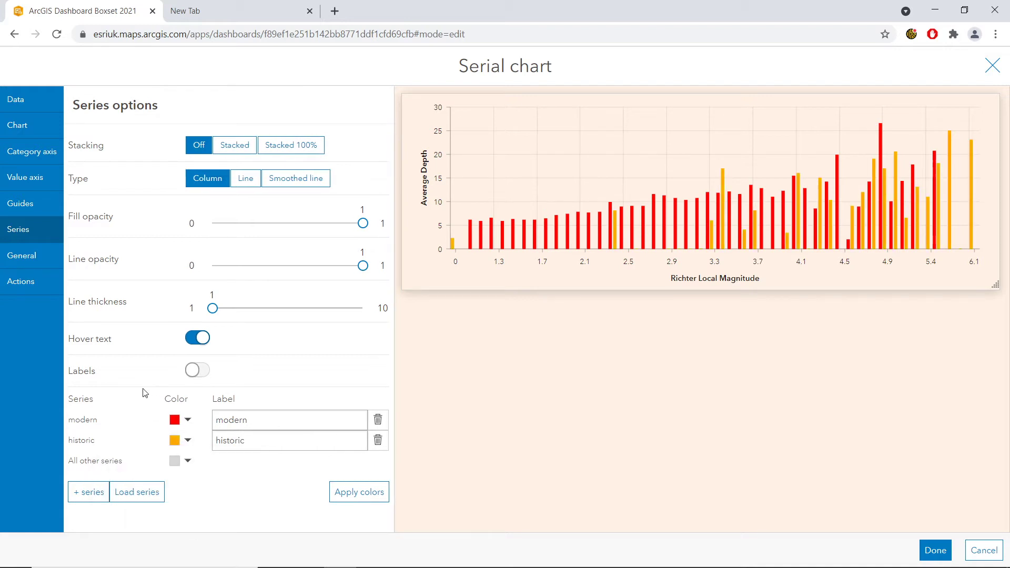
click(272, 223)
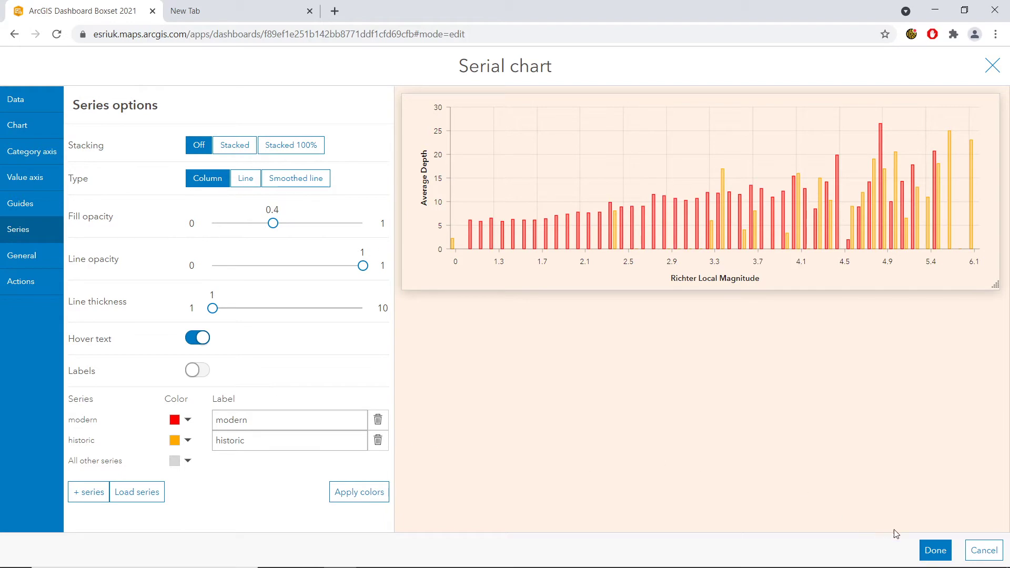
click(933, 550)
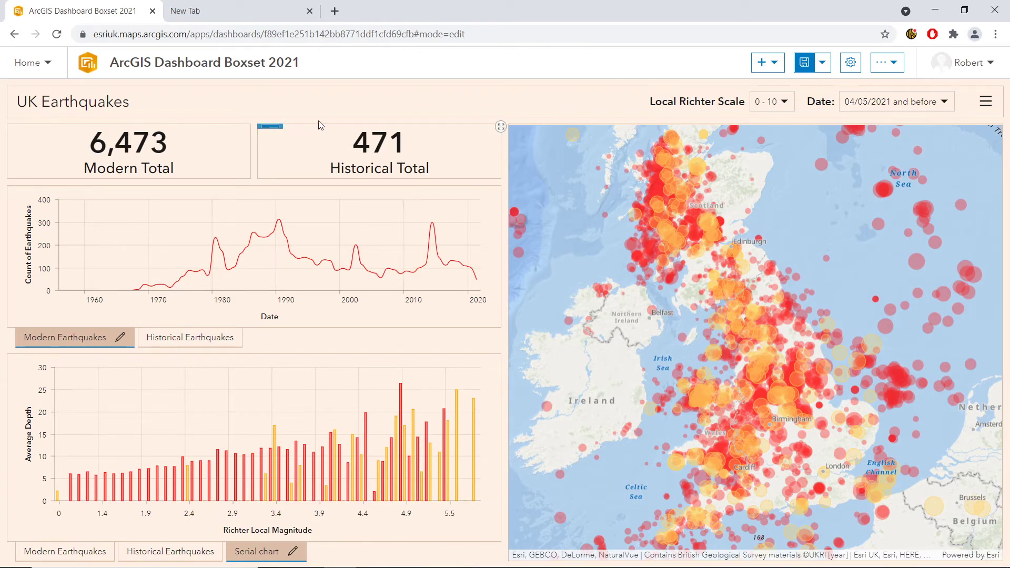
Add a pie chart based on the Earthquake Survey - Point layer
click(769, 62)
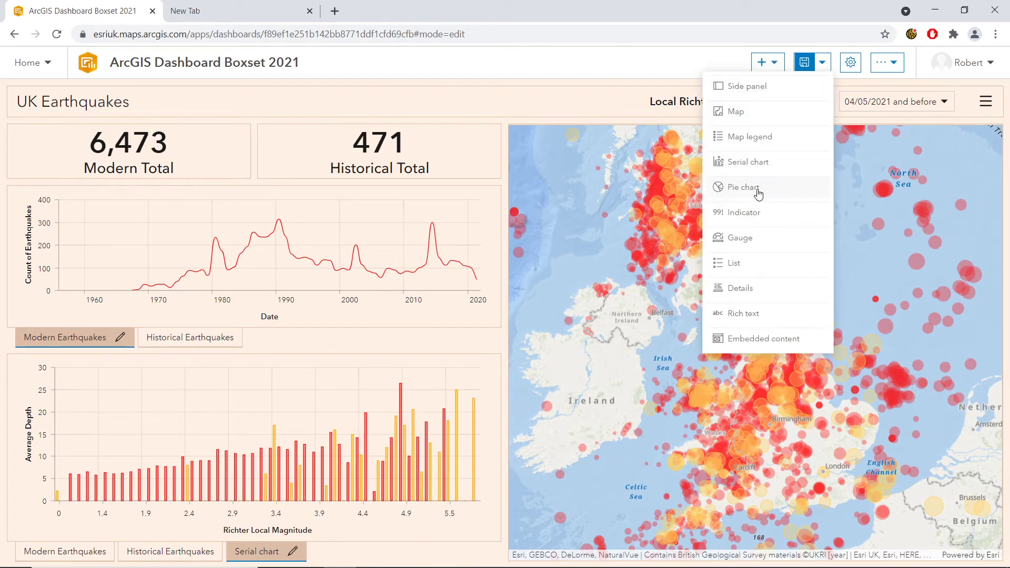
click(742, 188)
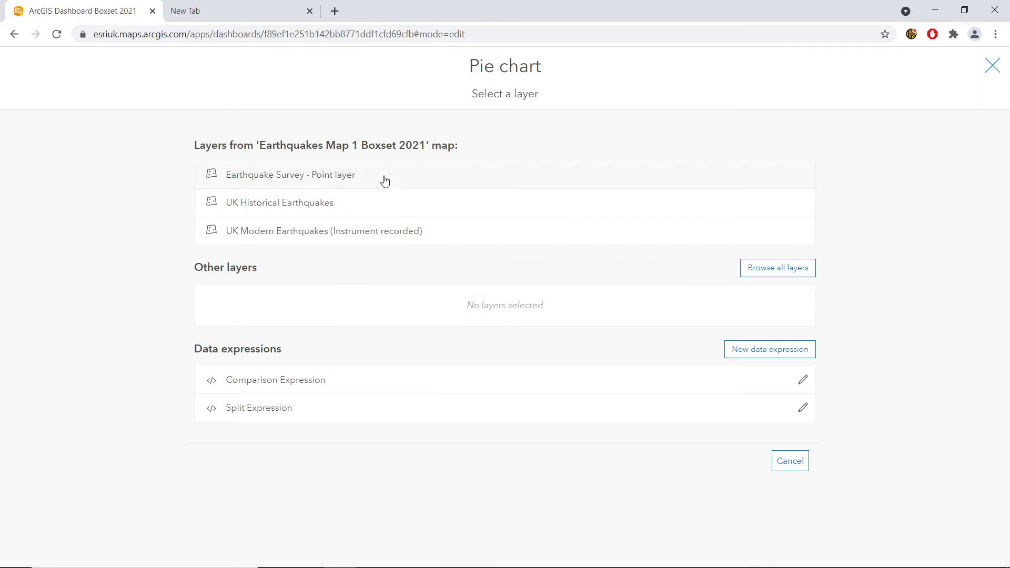
click(338, 175)
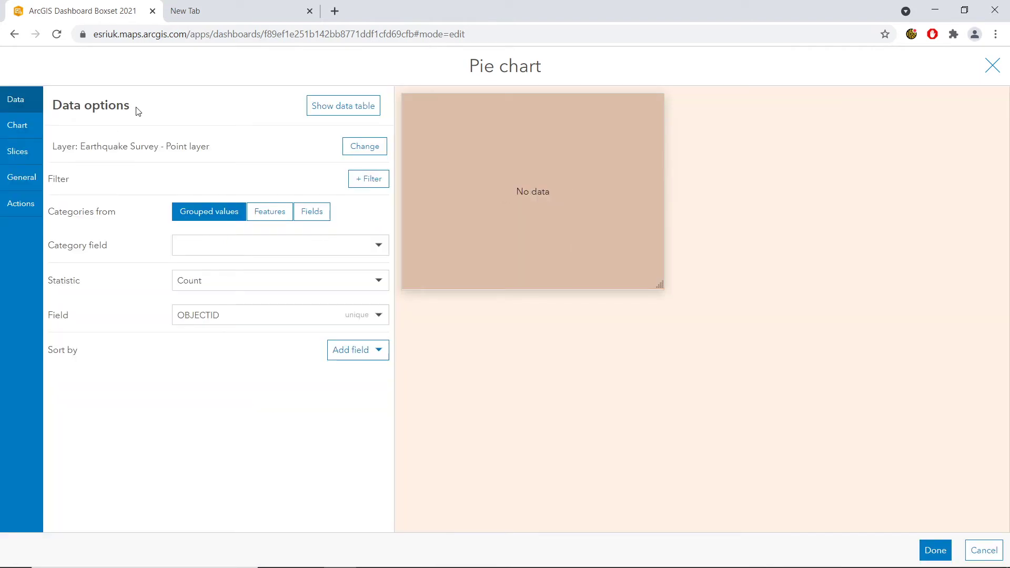
Paste the copied cream colour code as the pie chart's background colour
click(223, 7)
click(189, 29)
click(93, 12)
click(33, 177)
click(190, 295)
click(188, 318)
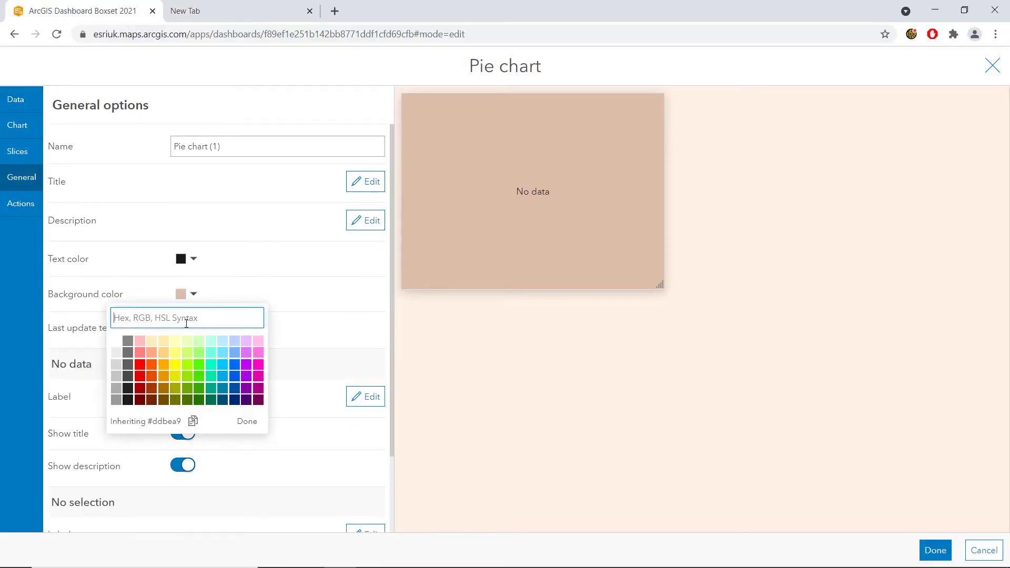
key(ctrl+v)
click(320, 296)
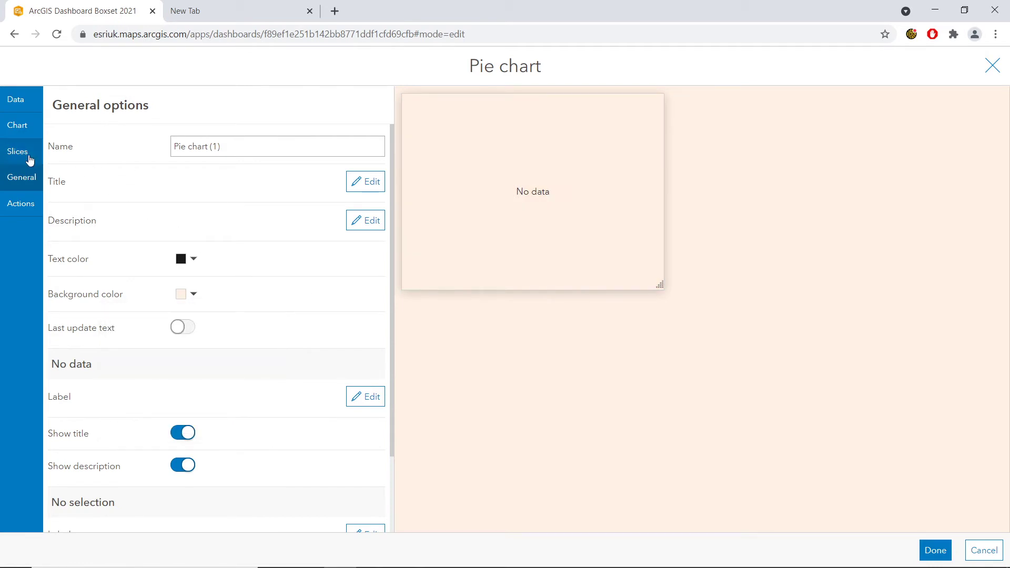
Set the pie's category field to Description of Earthquake Sensation and place it on the dashboard
click(35, 105)
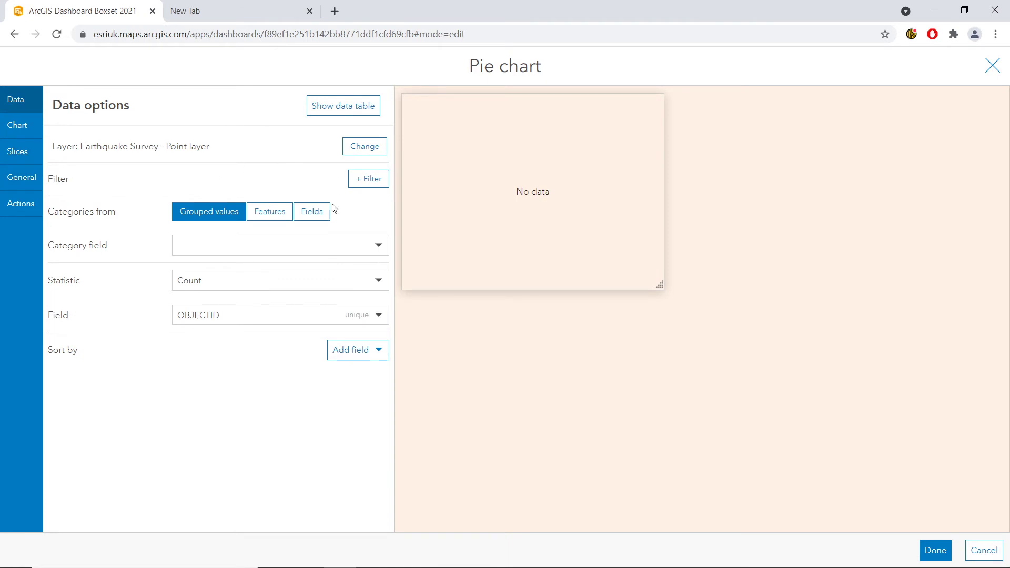
click(244, 246)
click(231, 393)
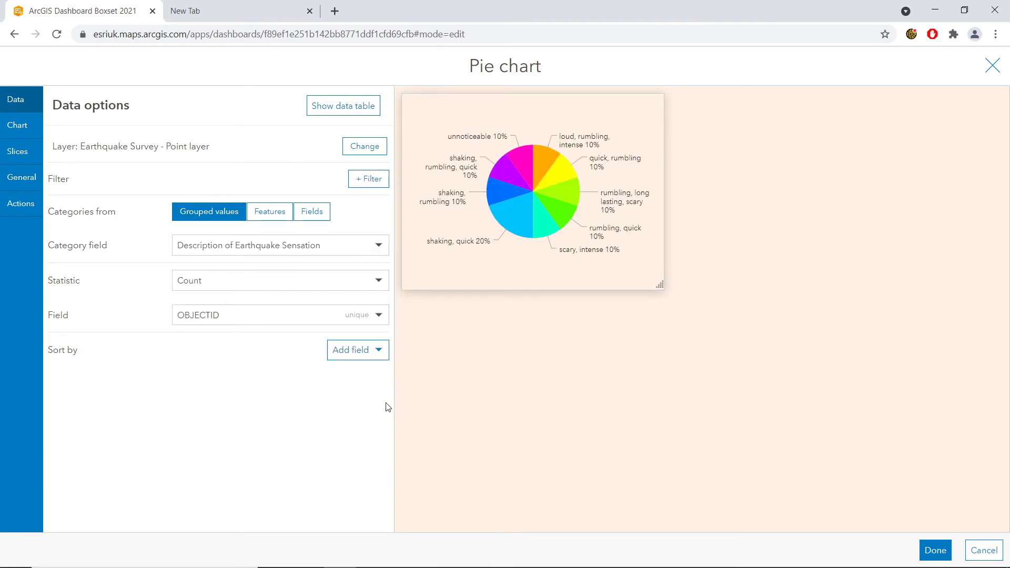
click(935, 551)
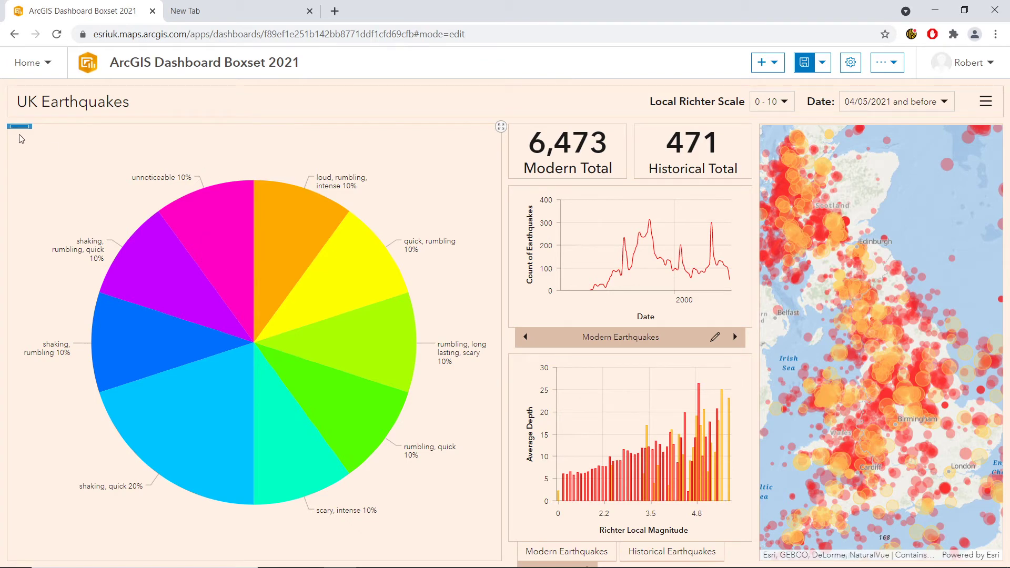
Switch the pie chart's data source to the Split Expression and open its code
mouse_move(20, 134)
click(20, 153)
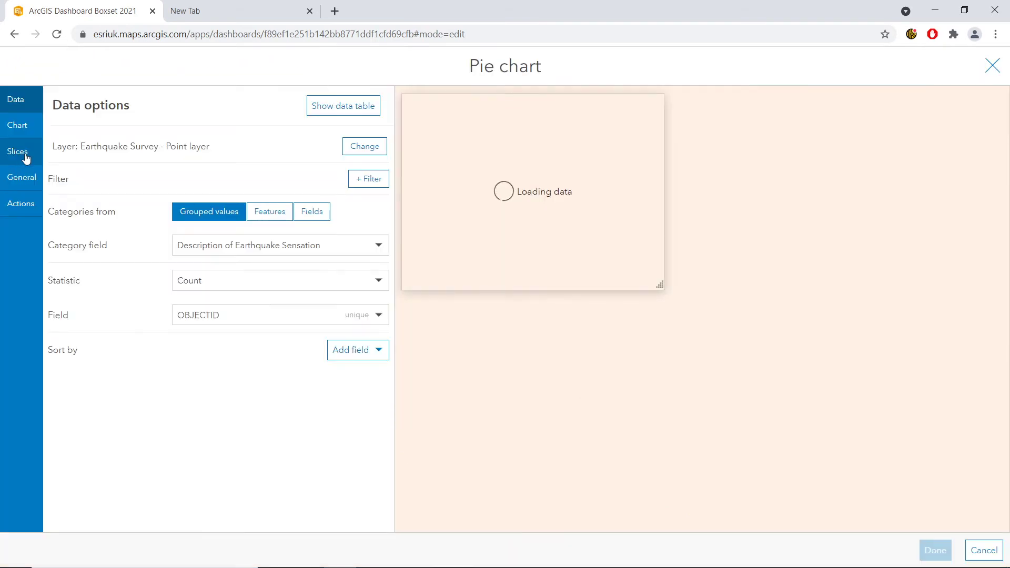
drag(79, 146, 236, 145)
click(237, 145)
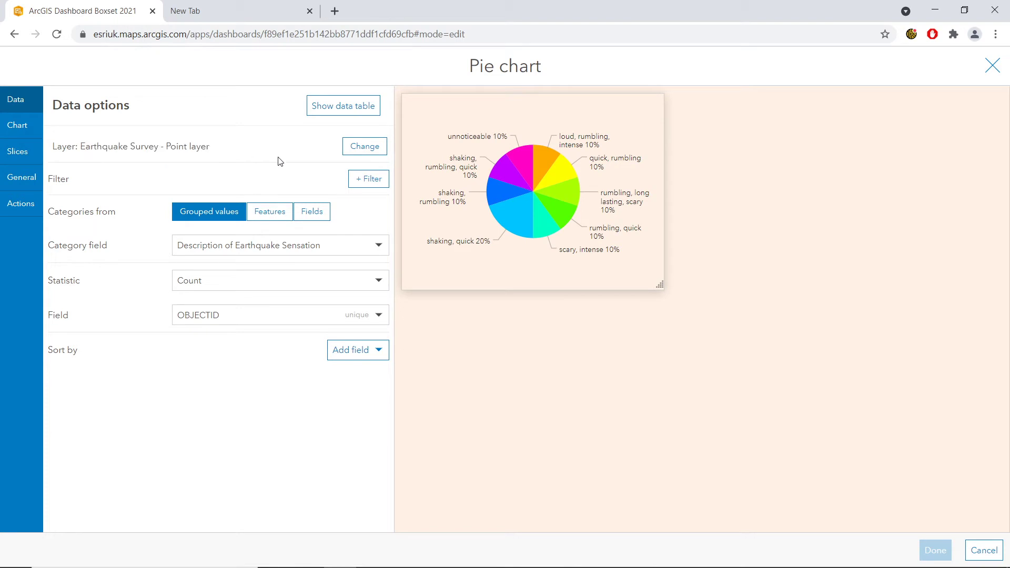
click(364, 147)
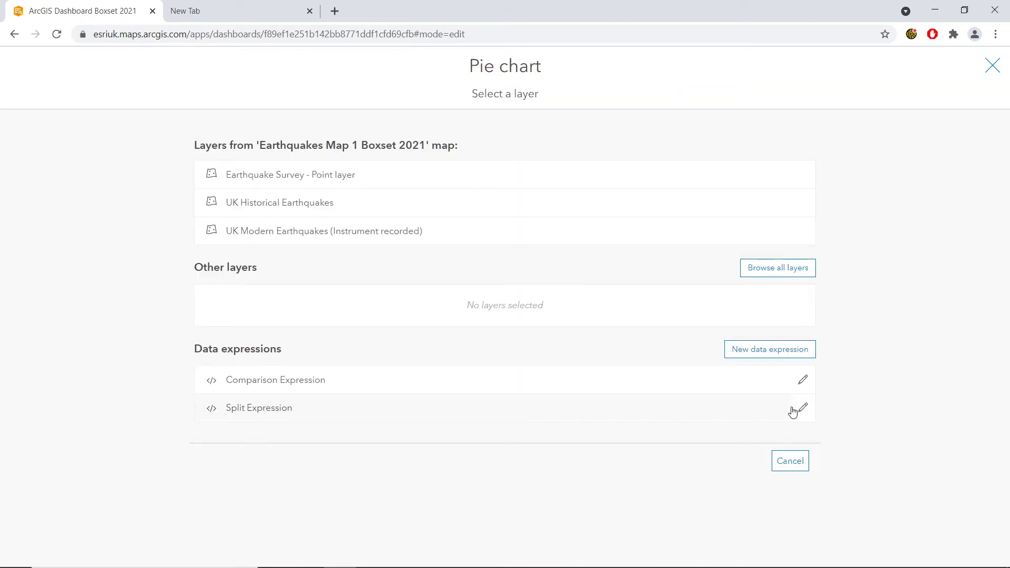
click(667, 413)
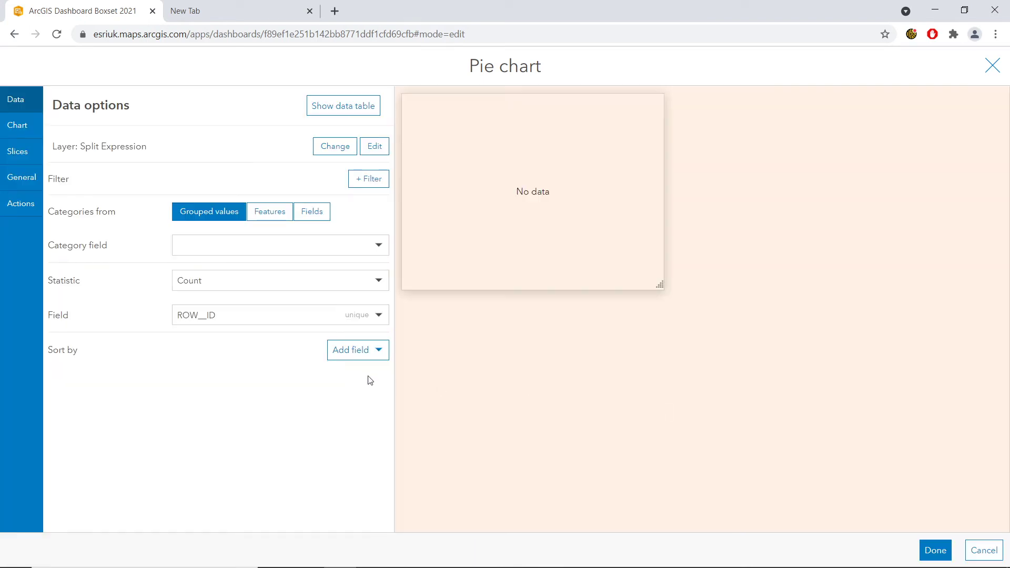
click(374, 146)
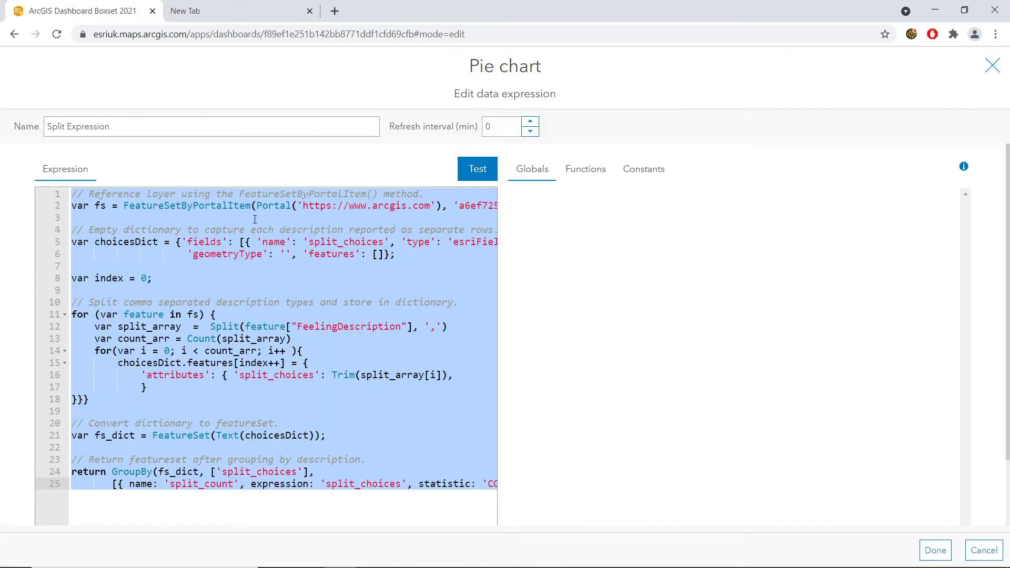
Review the portal reference, split_choices, comma separator and the loop on lines 14–17
click(255, 219)
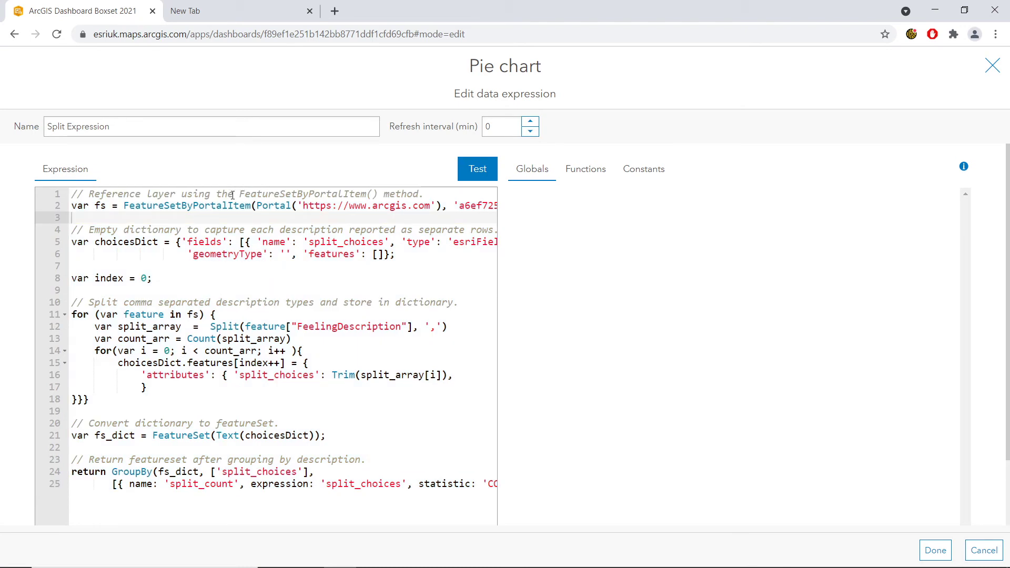
drag(103, 206, 286, 206)
click(286, 205)
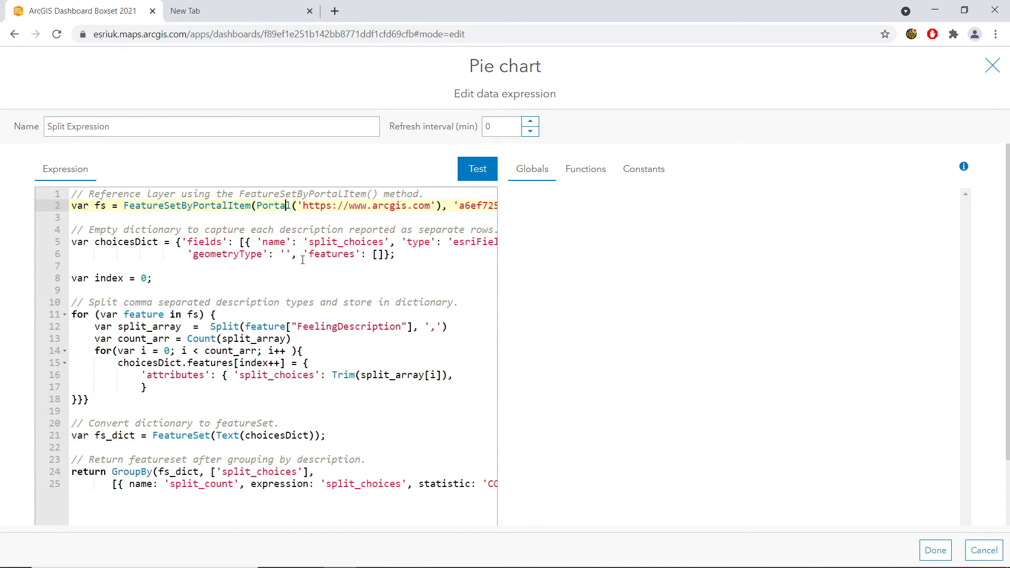
drag(384, 242, 308, 241)
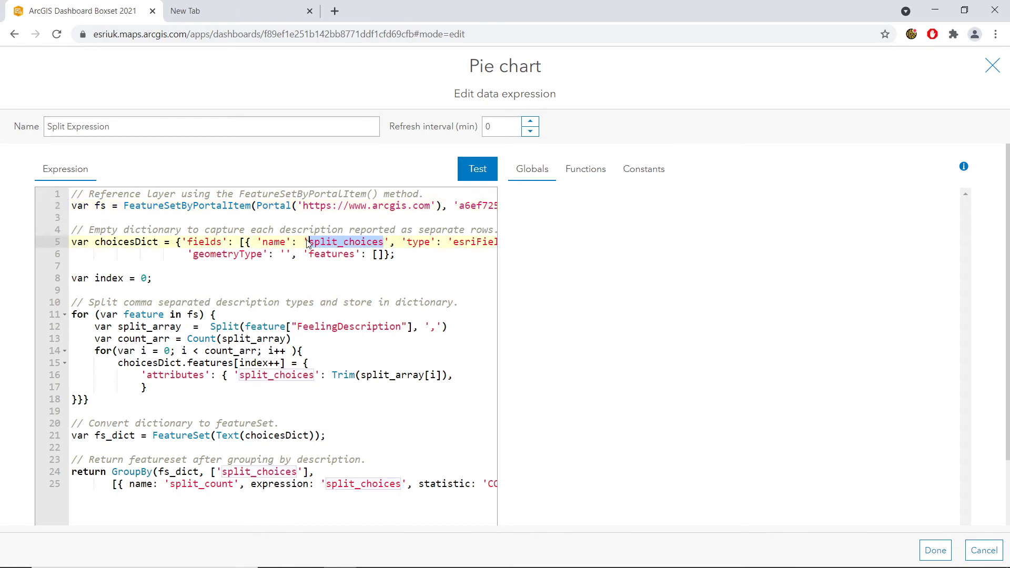
click(309, 241)
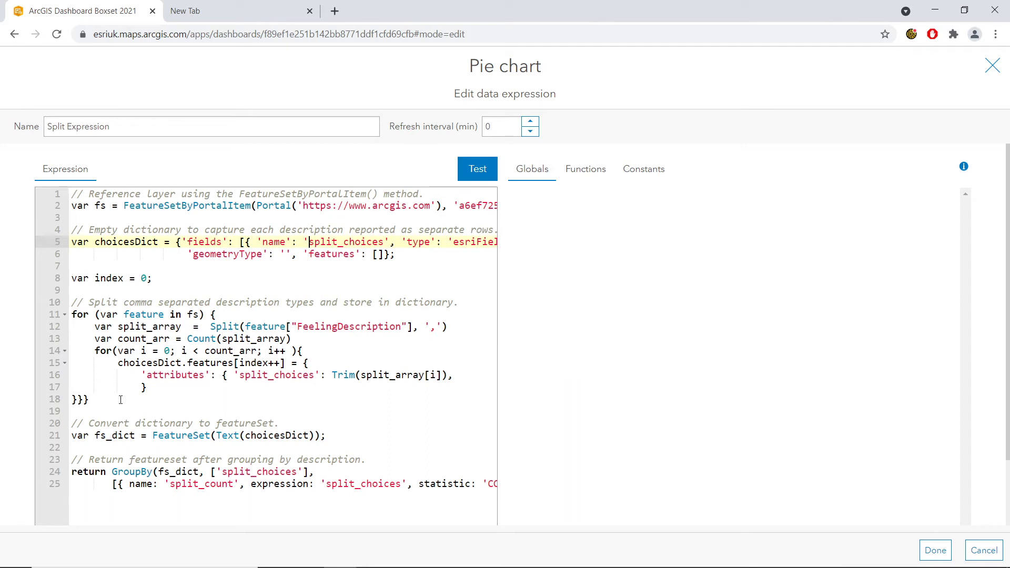
drag(441, 327, 419, 327)
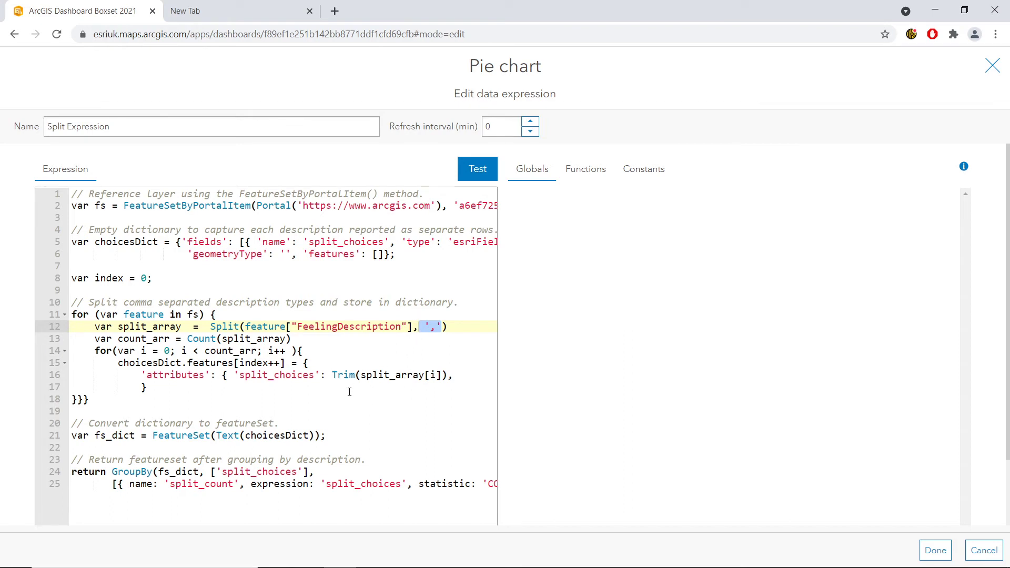
drag(349, 392, 96, 349)
click(117, 351)
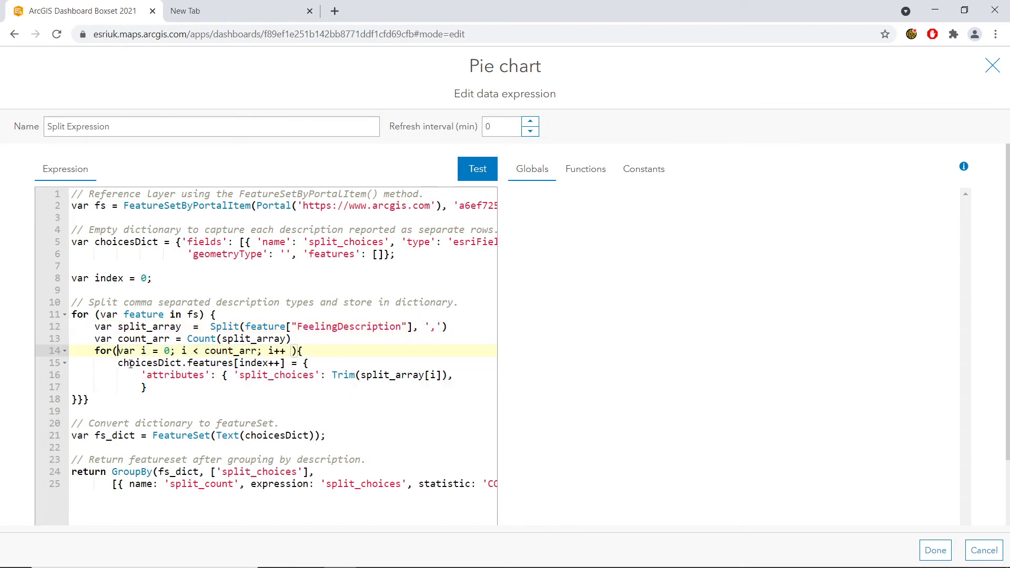
Review the FeatureSet conversion and GroupBy on split_choices, then test the expression
scroll(174, 369, down, 1)
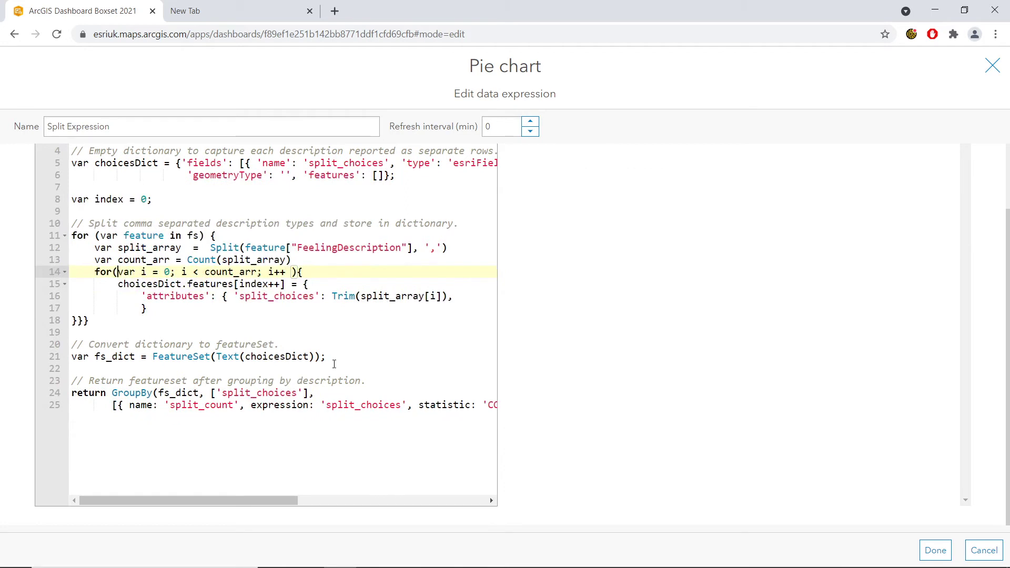
drag(334, 364, 73, 348)
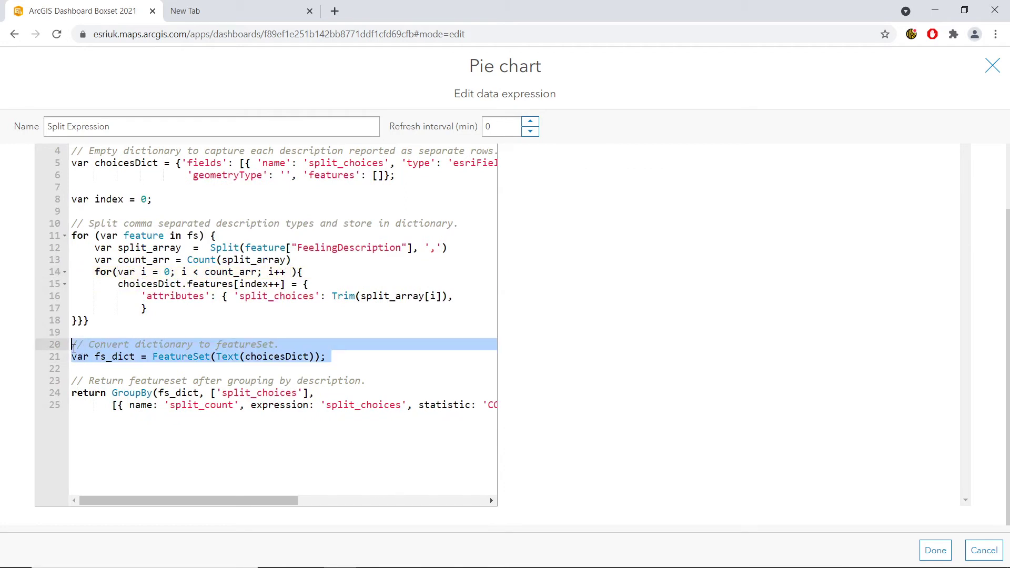
click(121, 346)
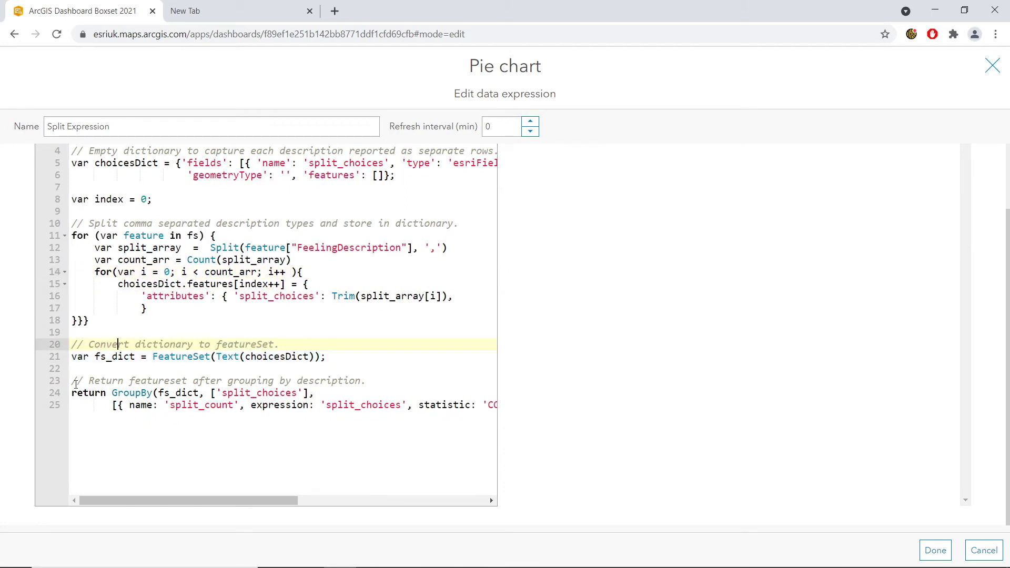
drag(75, 384, 176, 405)
click(284, 417)
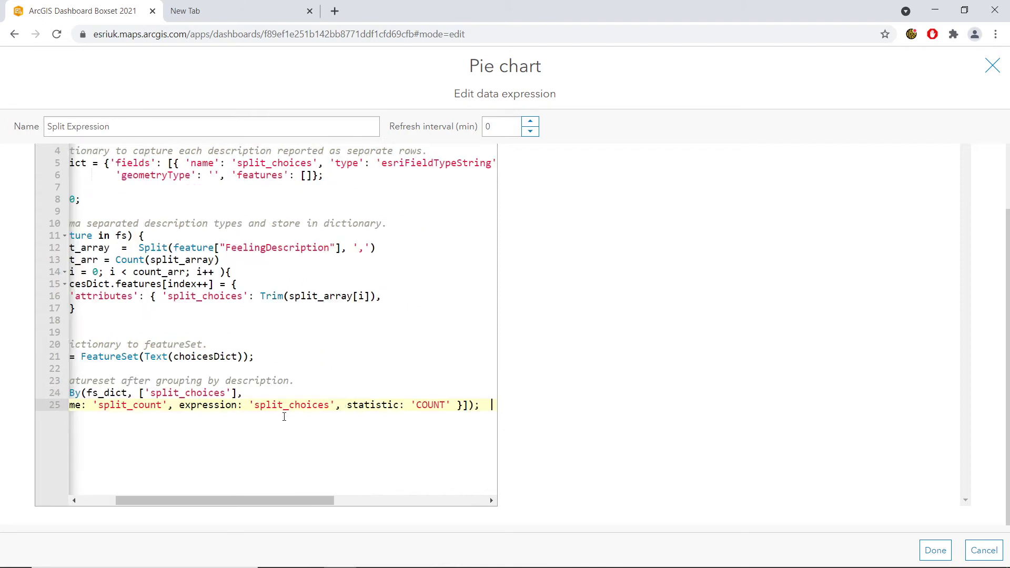
click(209, 396)
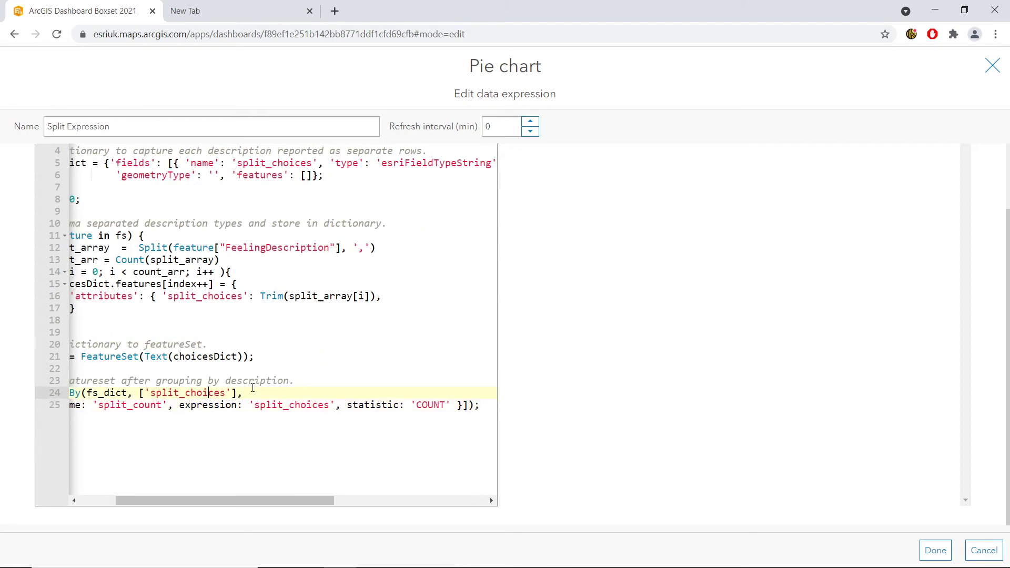
scroll(322, 370, up, 2)
click(477, 168)
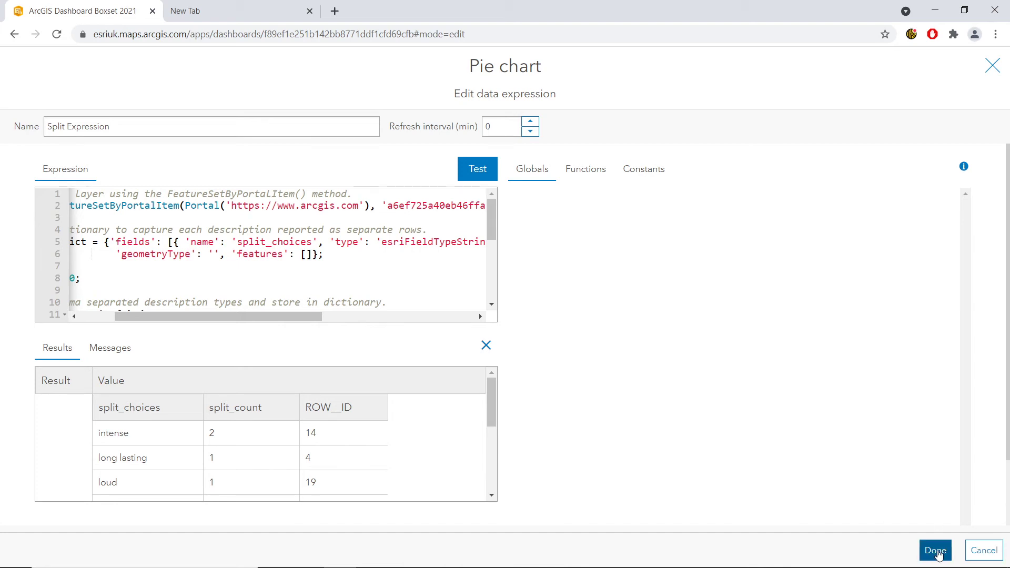
Make the pie categorise by split_choices with the Sum of split_count as each slice's value
click(485, 348)
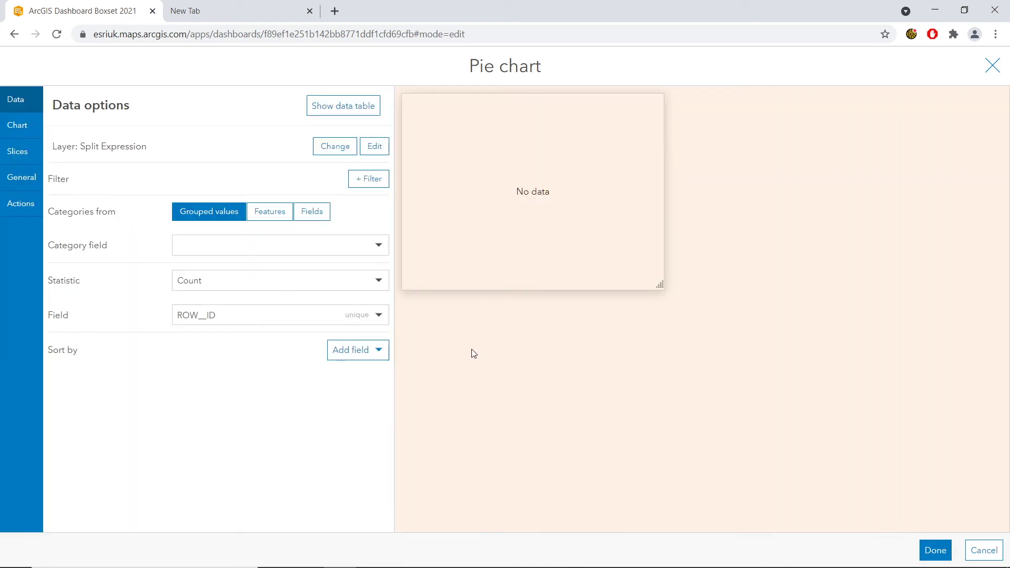
click(206, 252)
click(223, 274)
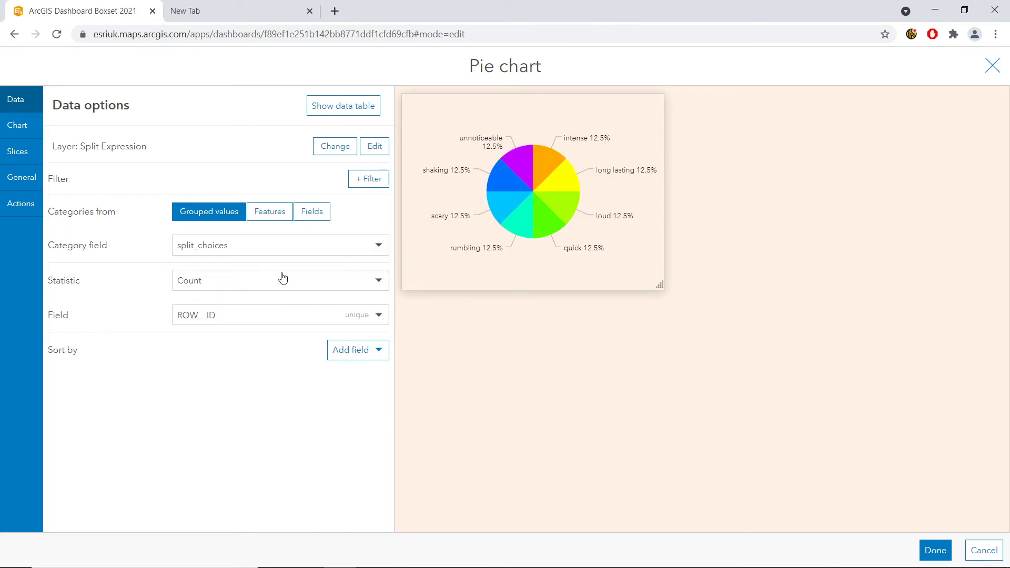
click(227, 282)
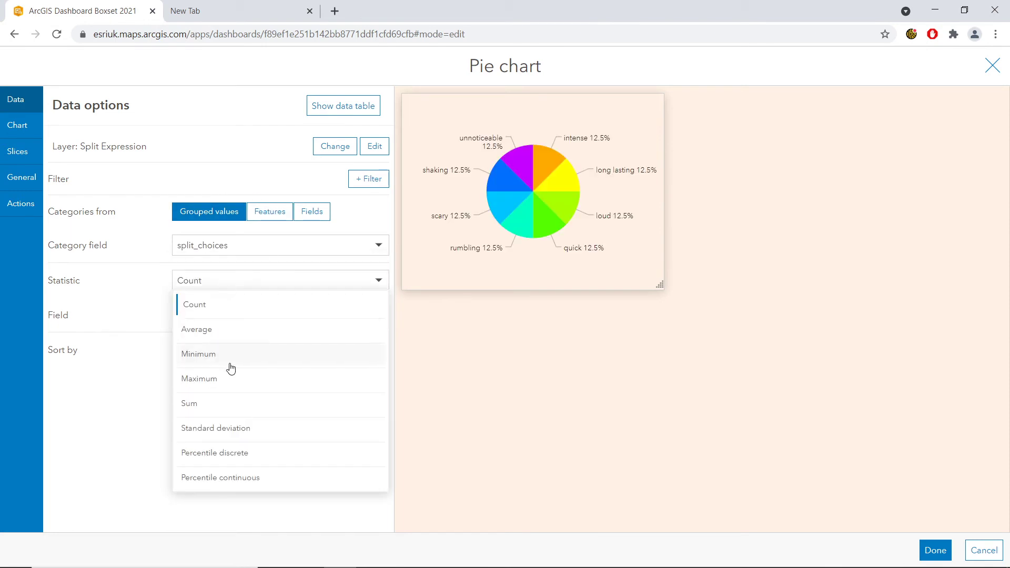
click(246, 406)
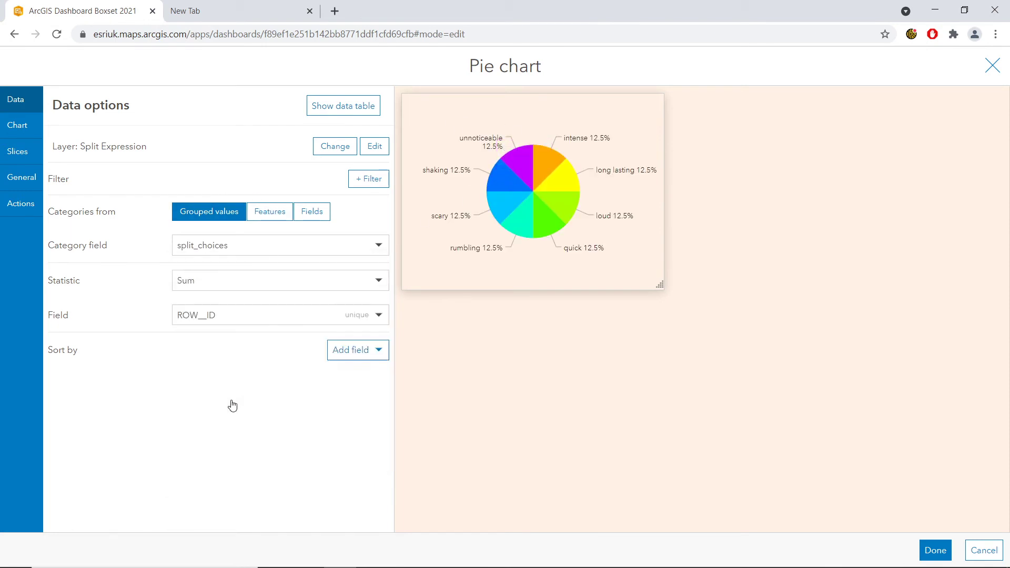
click(224, 316)
click(225, 343)
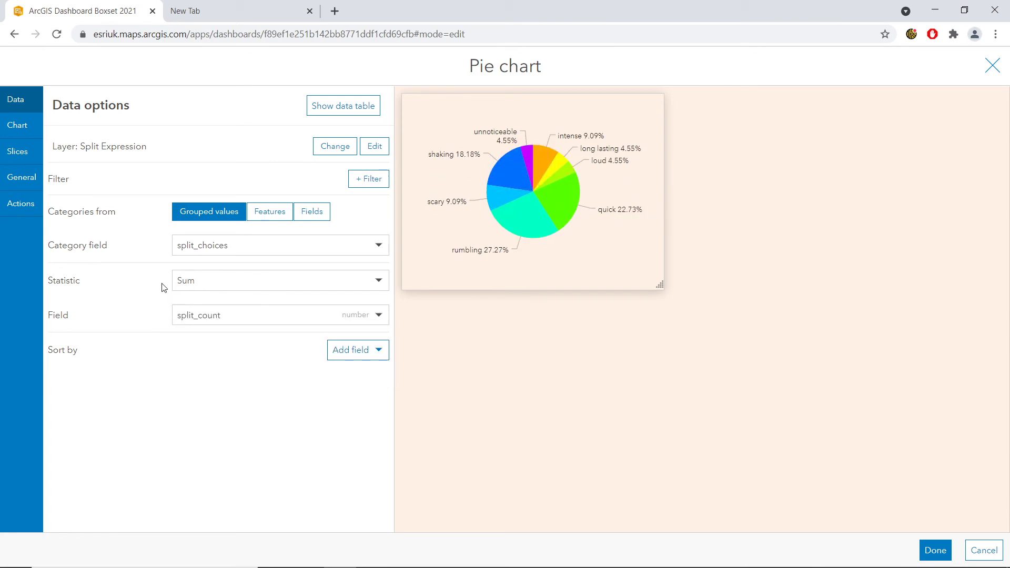
mouse_move(627, 215)
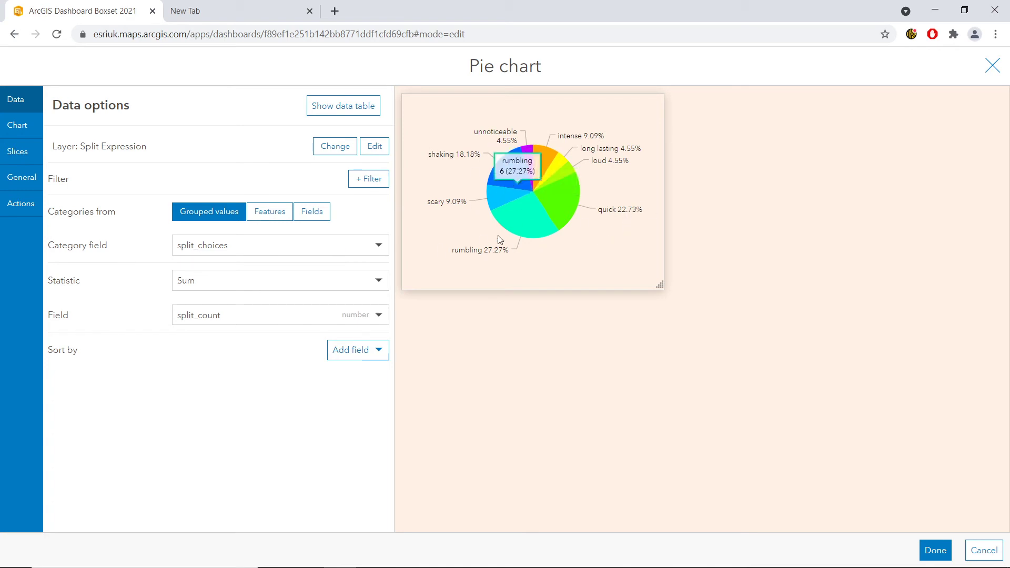
click(26, 151)
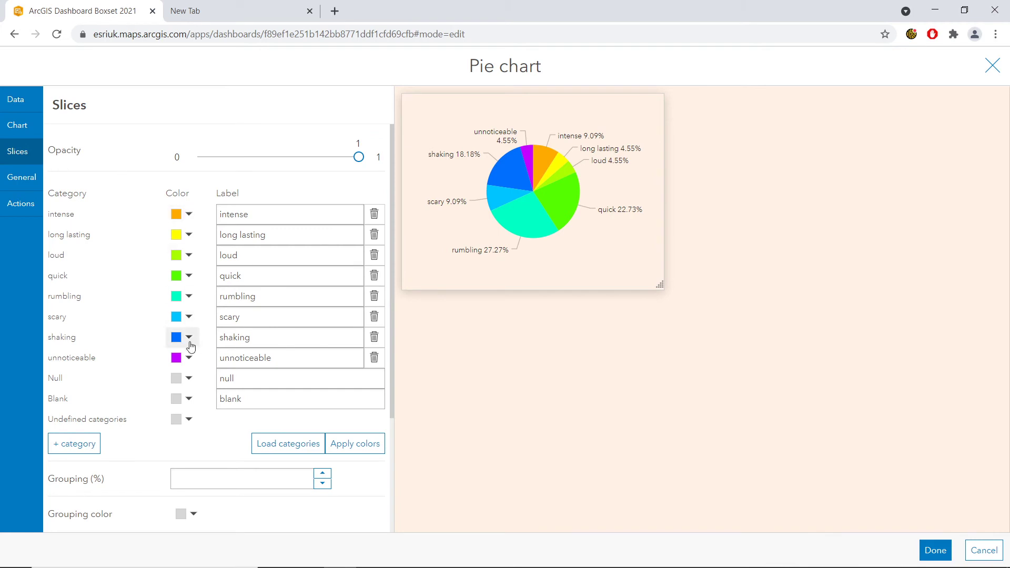
Recolour the pie slices with the red-brown palette
click(355, 444)
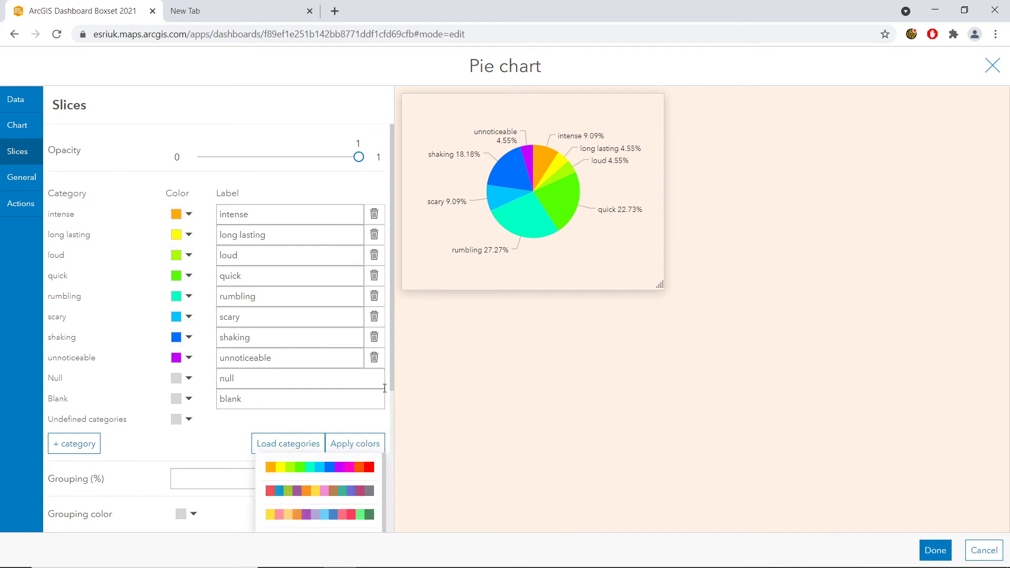
scroll(350, 447, down, 3)
scroll(327, 410, down, 2)
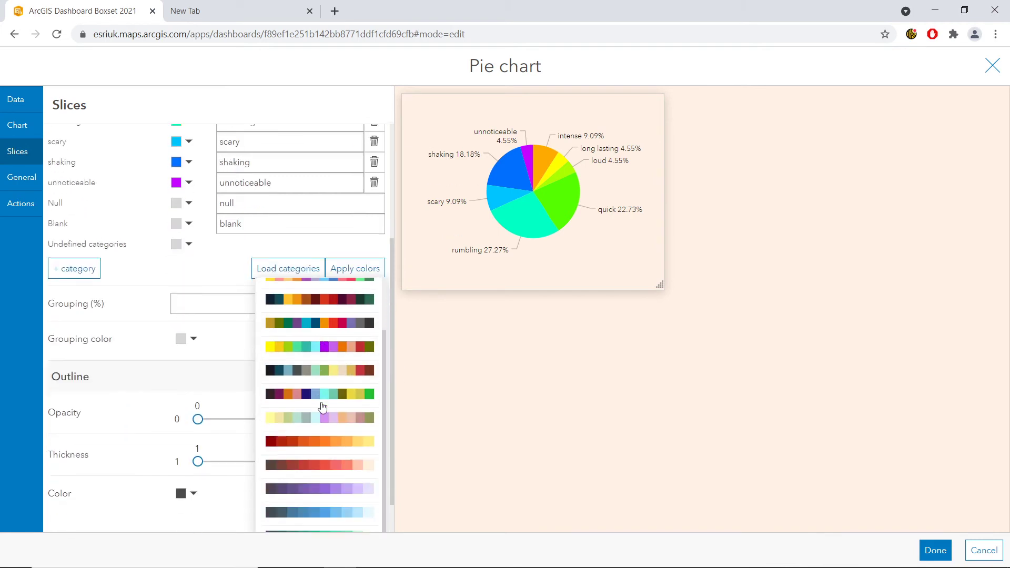
click(308, 463)
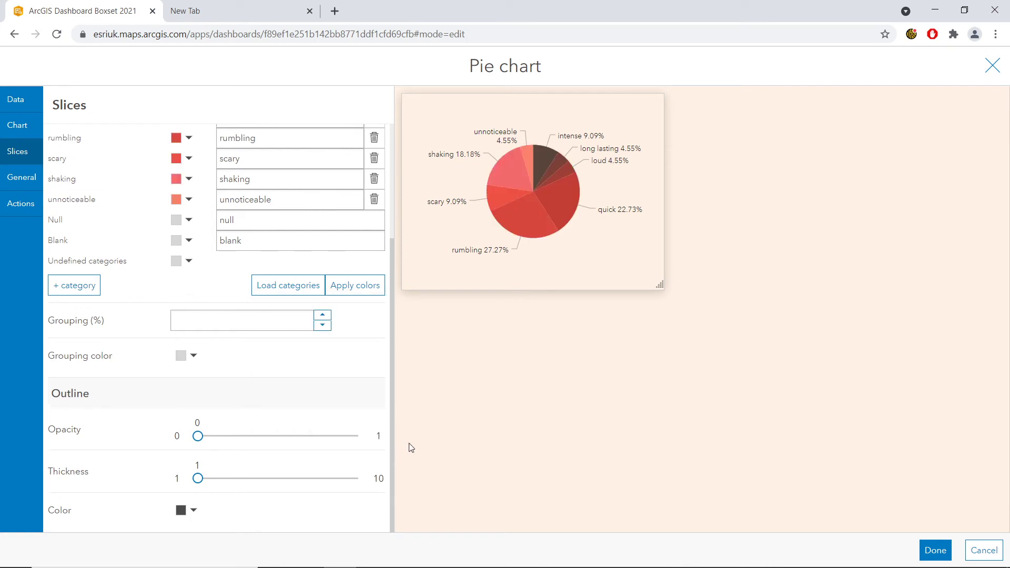
scroll(320, 337, up, 3)
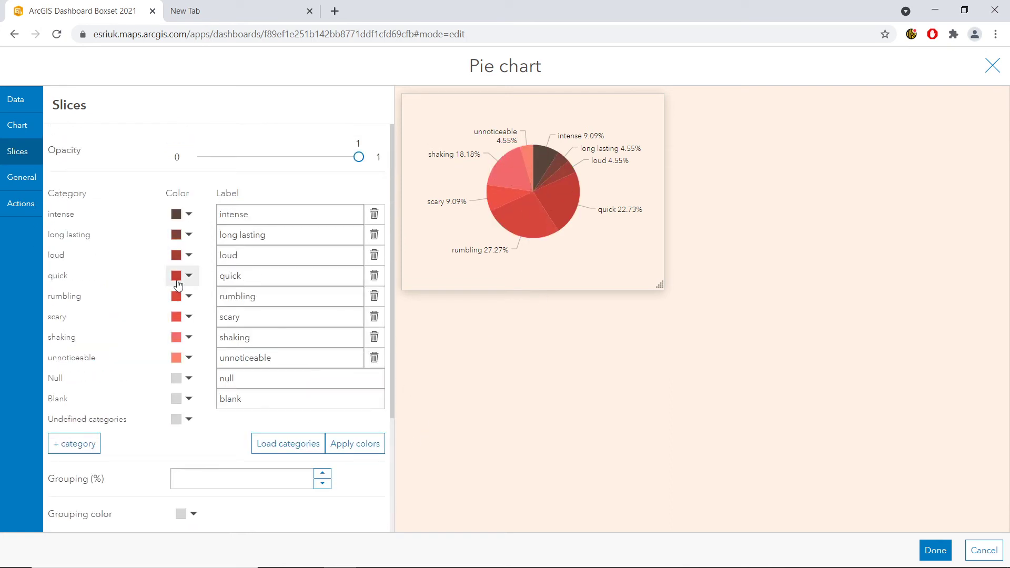
scroll(115, 301, down, 3)
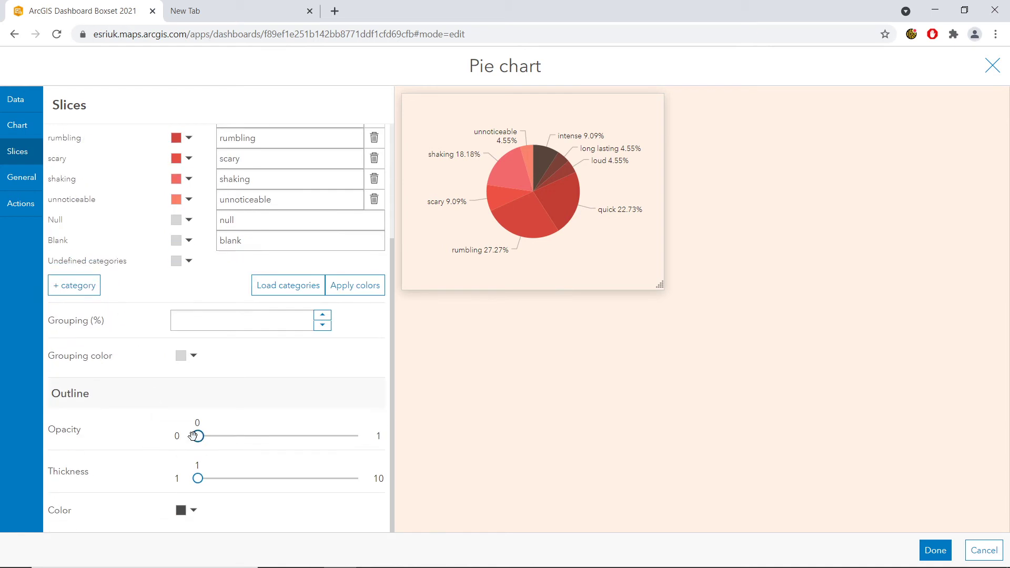
Give the slice outlines full opacity and the colour #fff1e5
drag(198, 437, 357, 436)
click(237, 7)
key(ctrl+c)
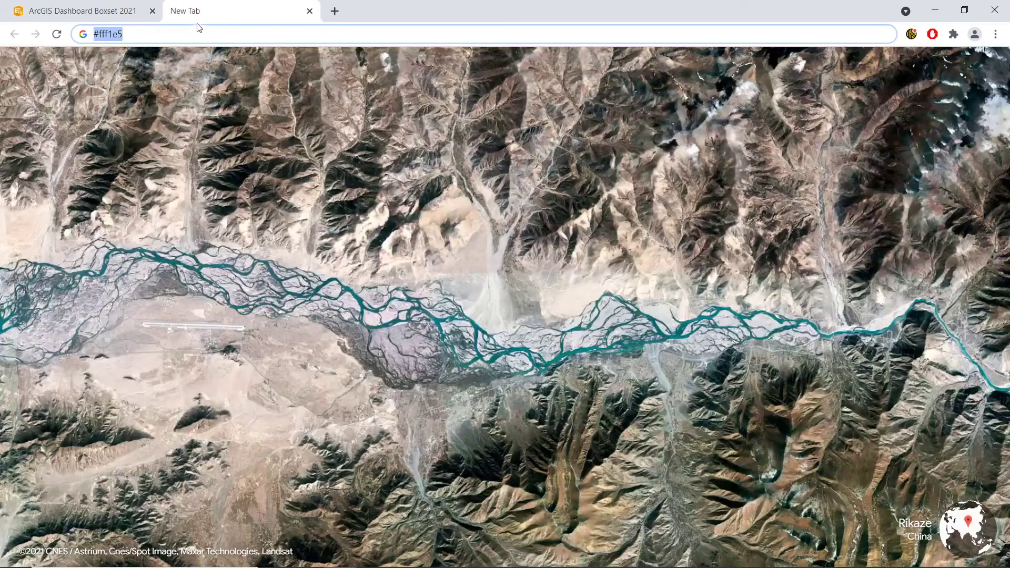
click(57, 5)
click(181, 510)
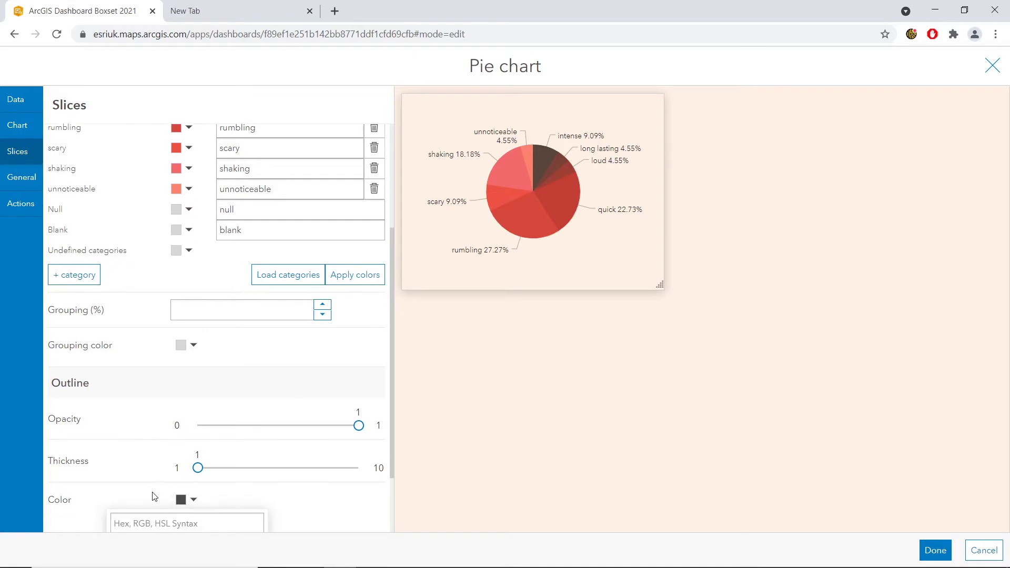
key(ctrl+v)
click(284, 422)
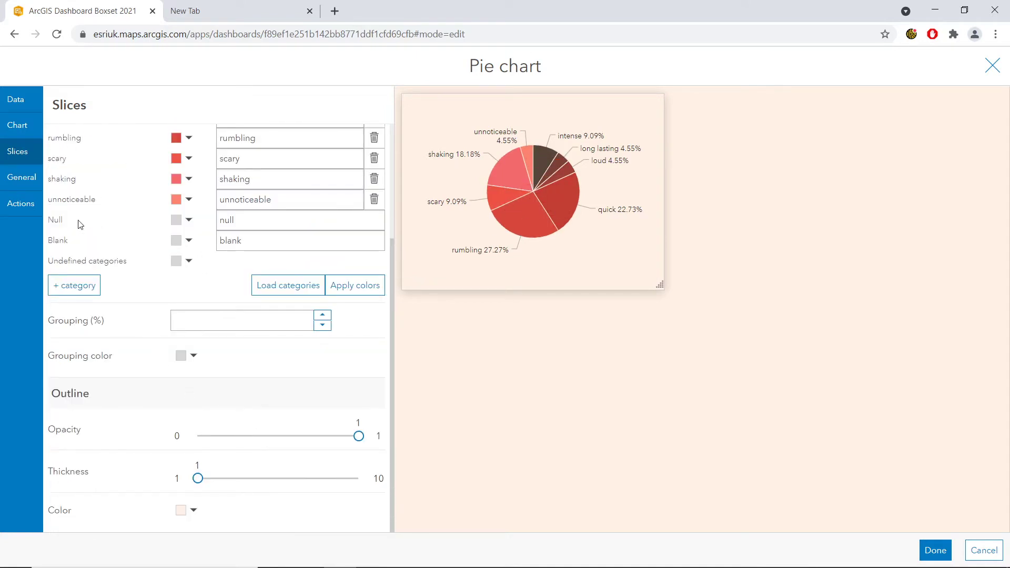
Set the inner radius to 60% to turn the pie into a donut
click(20, 125)
click(204, 251)
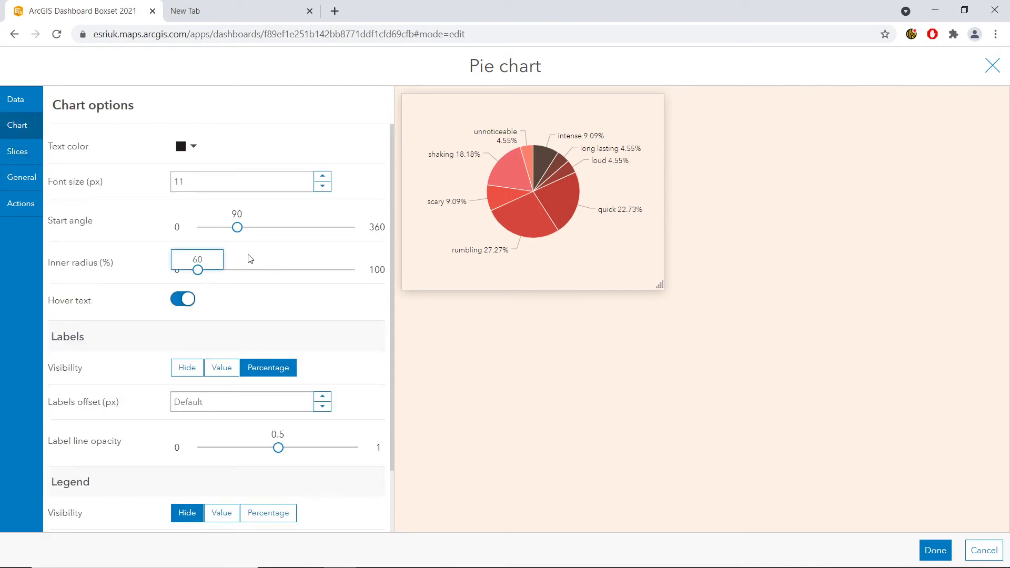
key(Return)
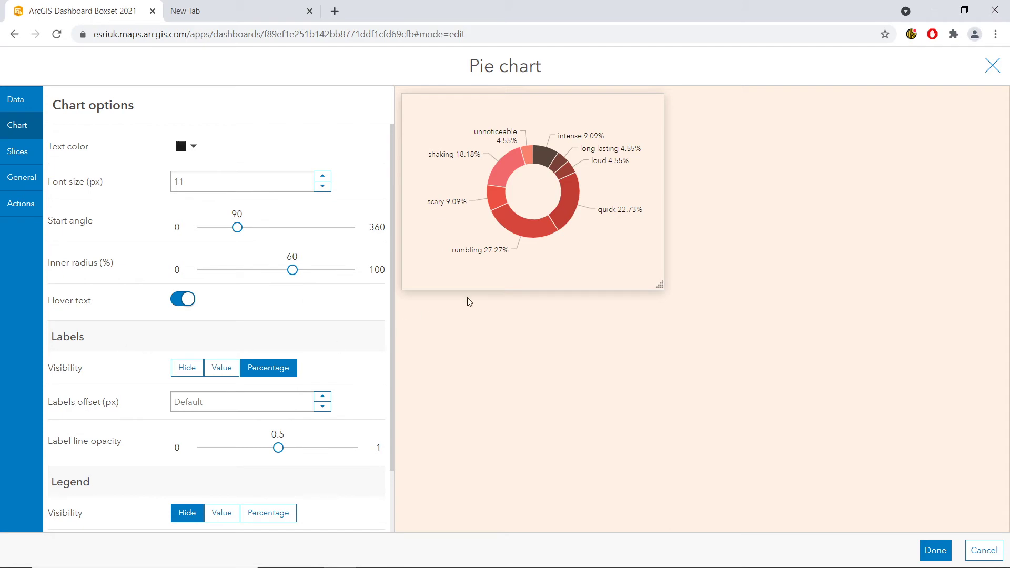
Stack the donut pie chart with the map as a tab in the right panel, then check both tabs
click(935, 551)
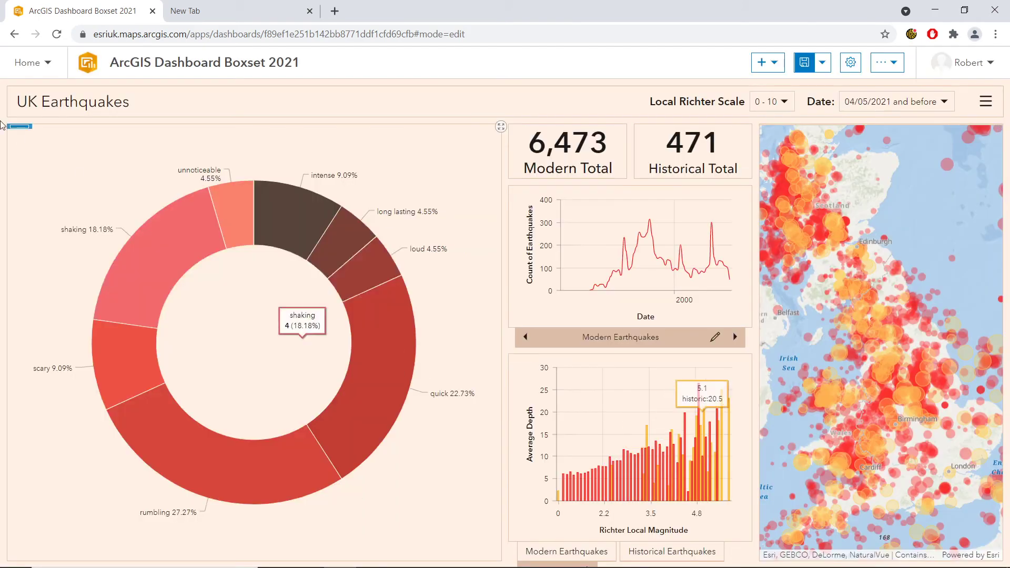
mouse_move(16, 131)
drag(16, 132, 881, 340)
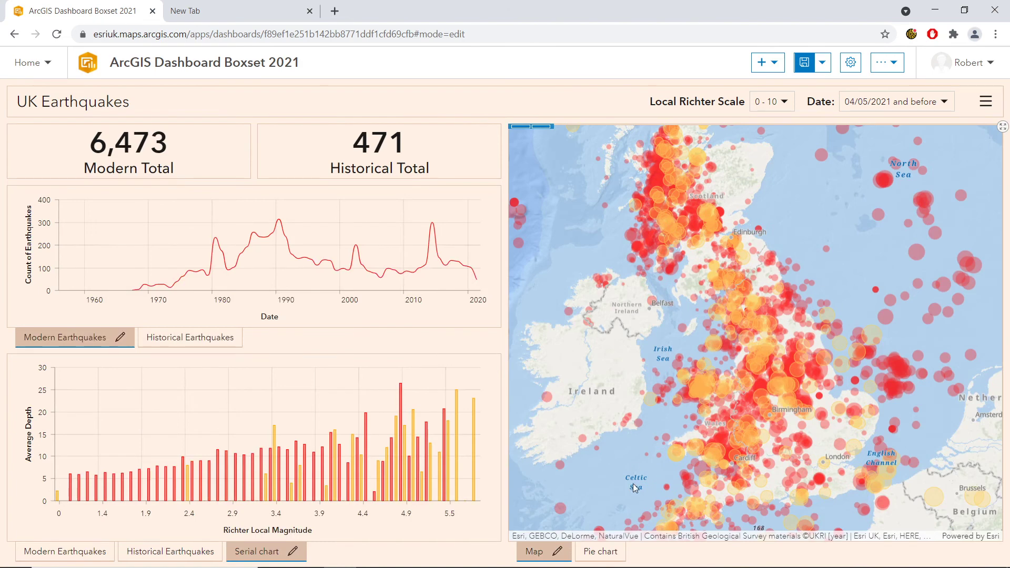
click(597, 551)
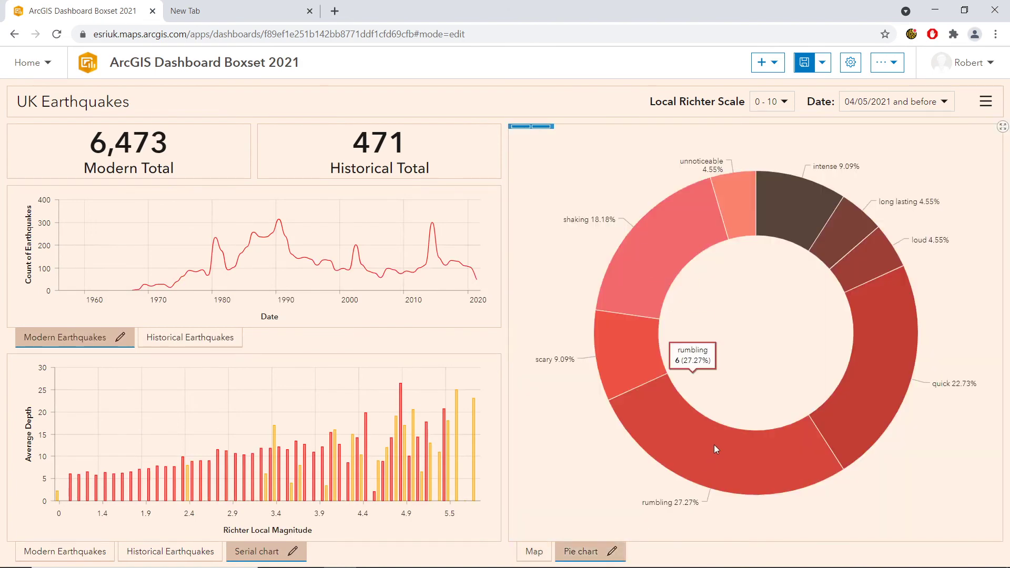
click(534, 547)
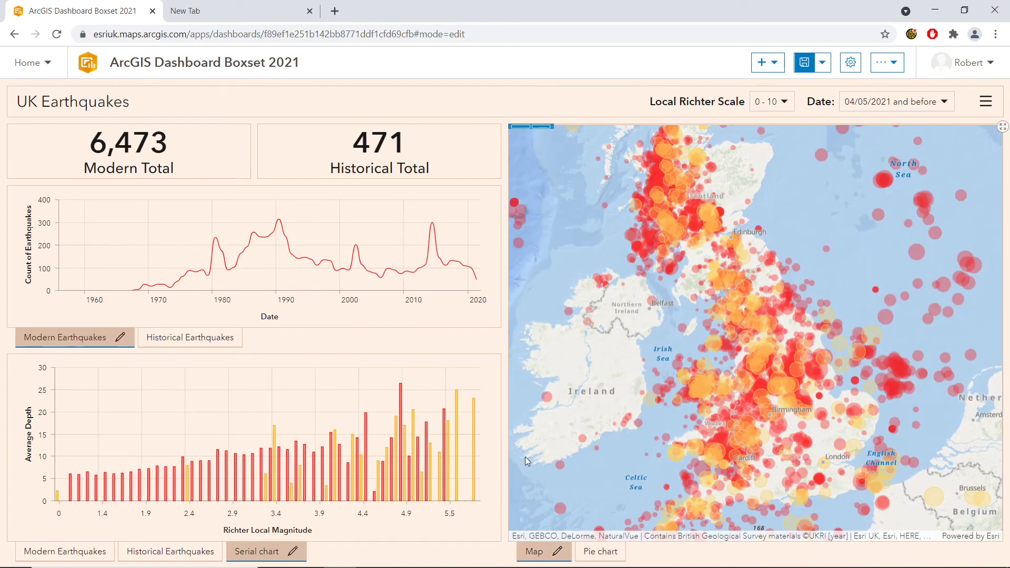
Widen the left charts to about 61.7%, recheck the Pie chart and Map tabs, and save
mouse_move(504, 276)
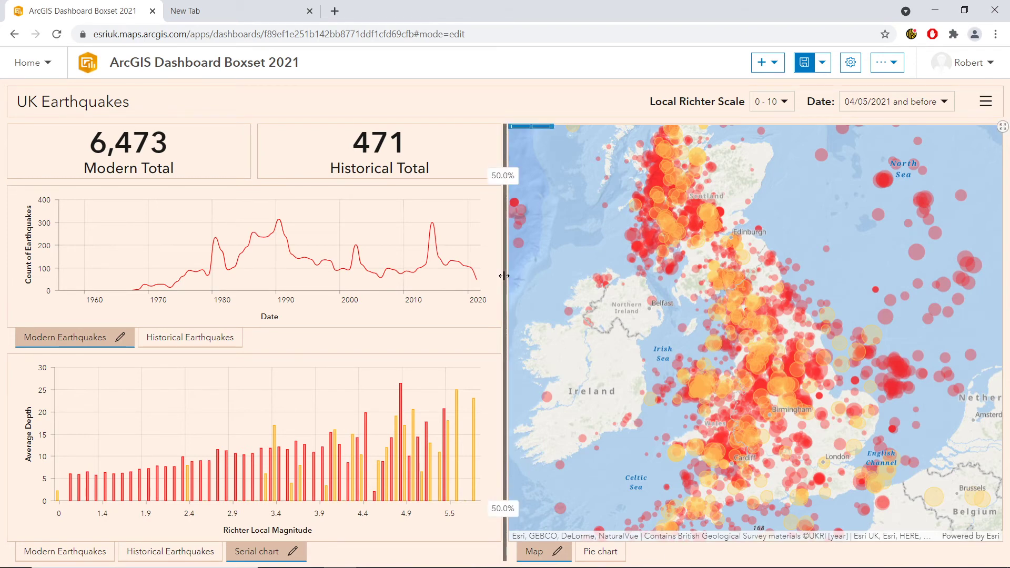
drag(504, 275, 603, 283)
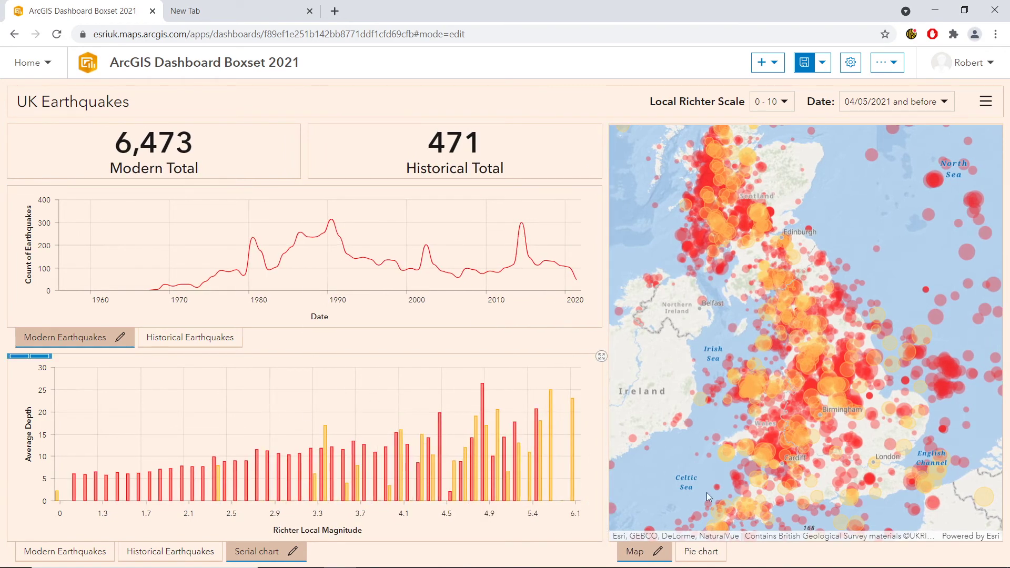
click(711, 554)
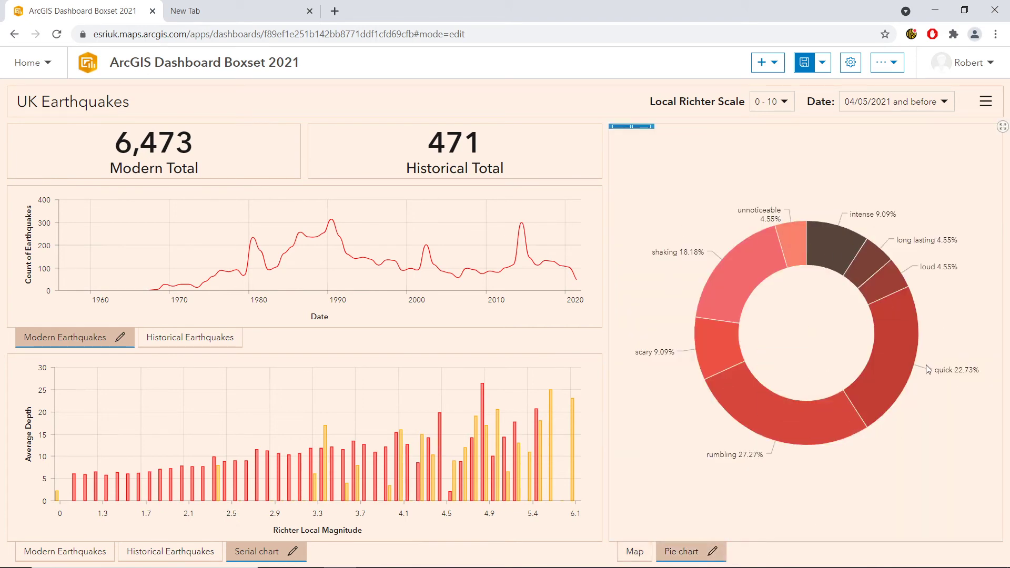
click(637, 553)
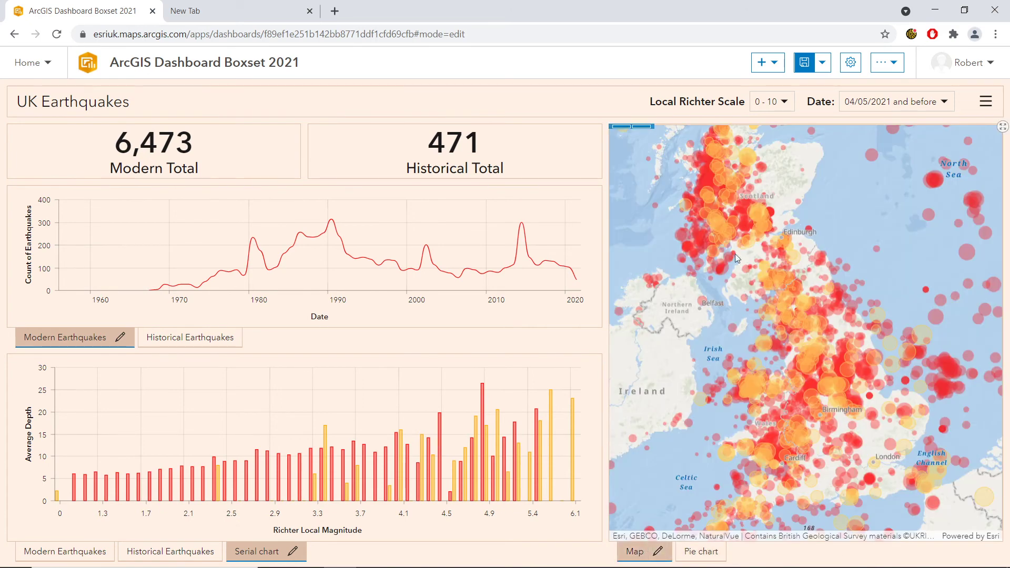
click(804, 62)
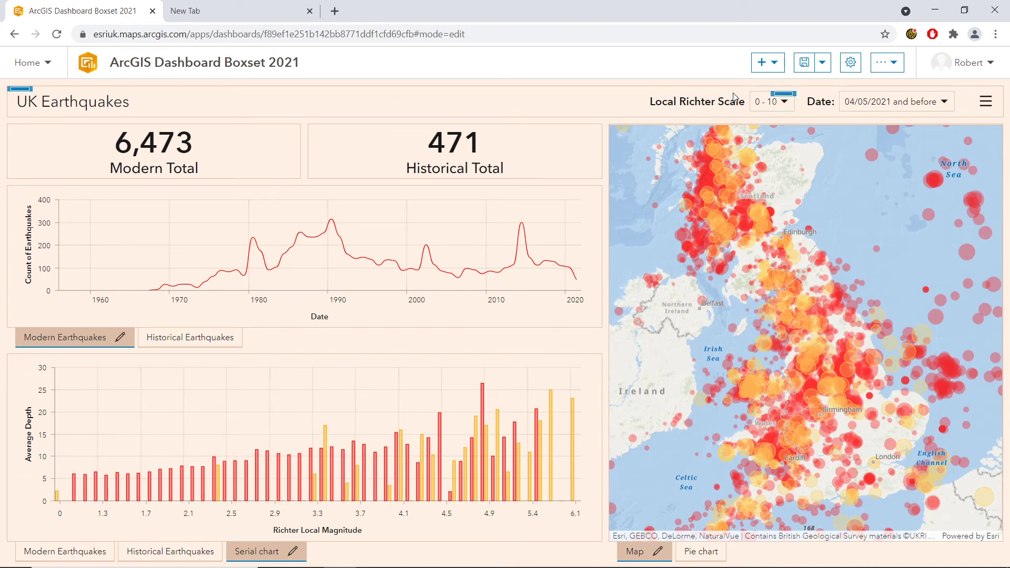
Make the Local Richter Scale selector also filter Serial chart (1) on local_magnitude
click(784, 103)
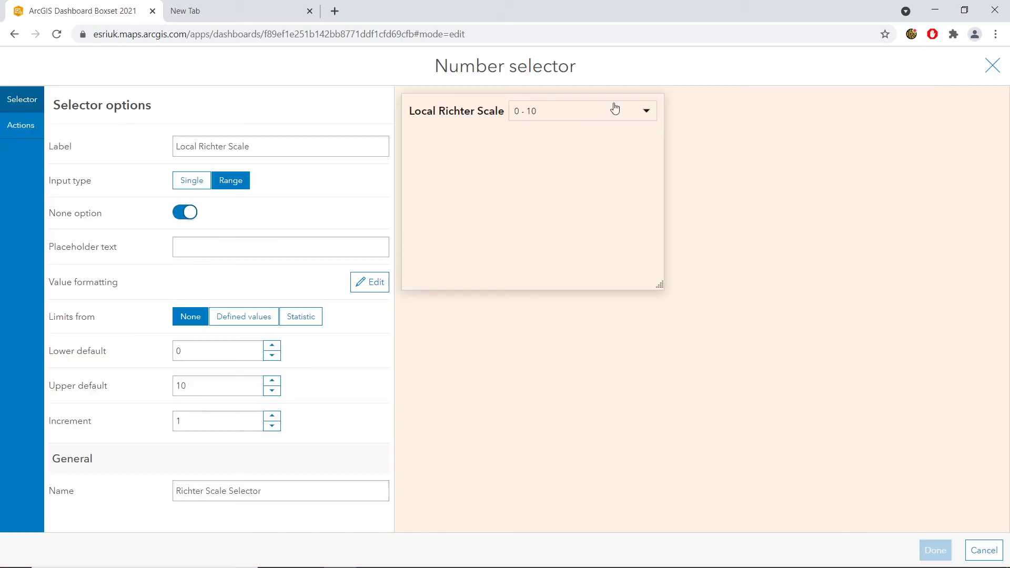
click(6, 127)
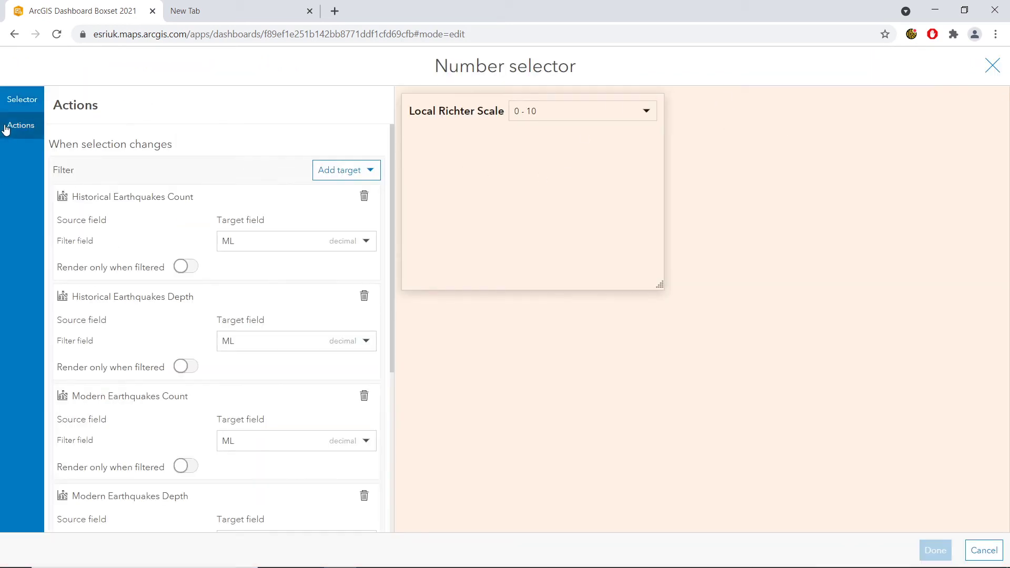
click(327, 169)
scroll(239, 265, down, 1)
click(238, 410)
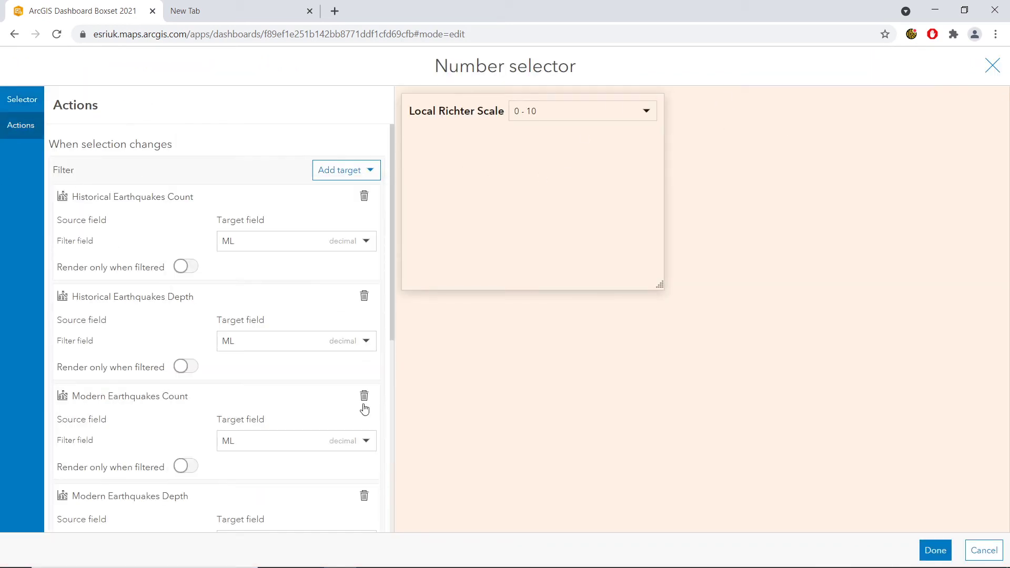
scroll(208, 397, down, 5)
click(261, 476)
click(257, 501)
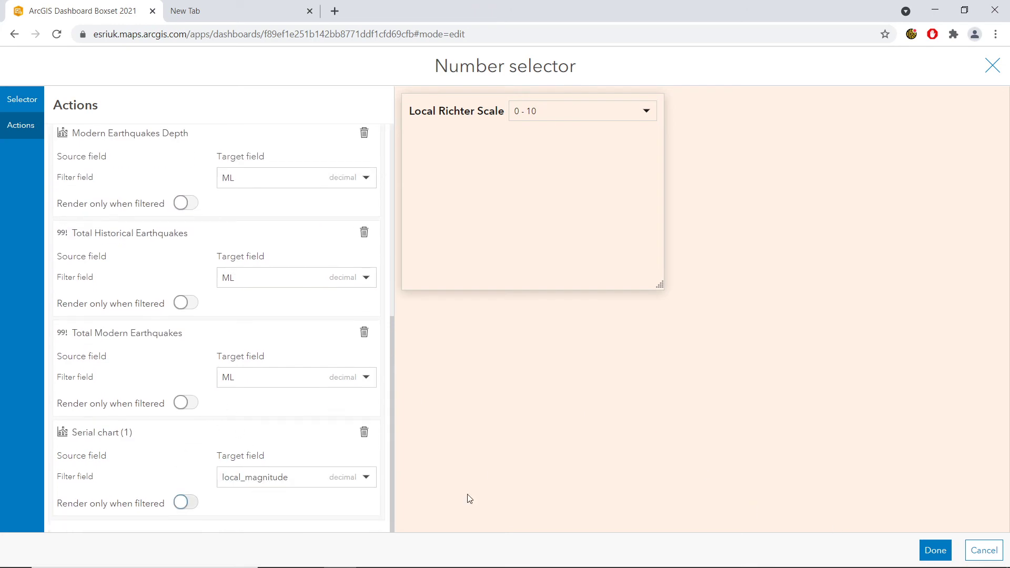
click(936, 551)
Set the Richter range to 3–5, save the dashboard, and switch to the presentation slides
click(758, 102)
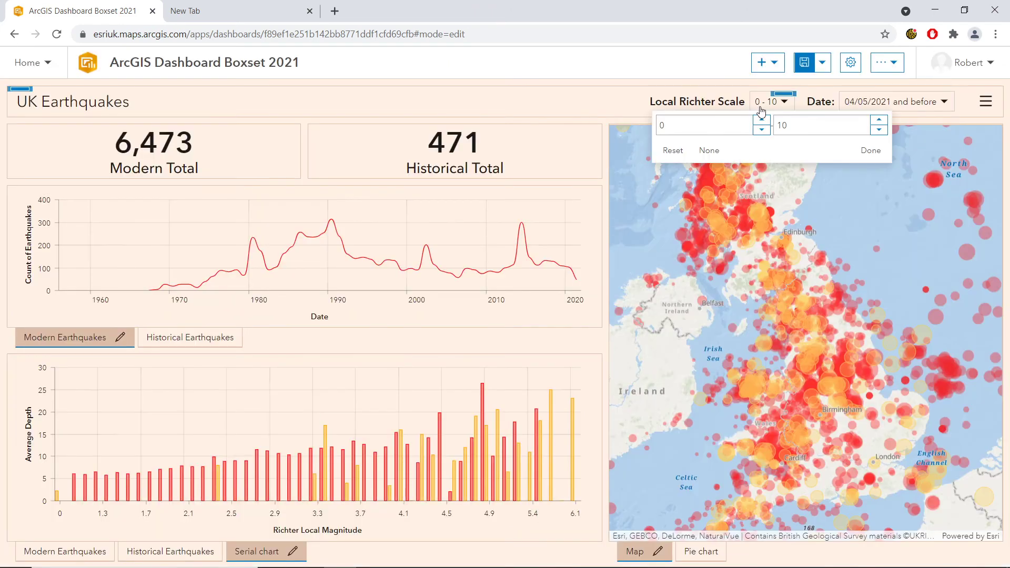
click(709, 128)
key(BackSpace)
text(3)
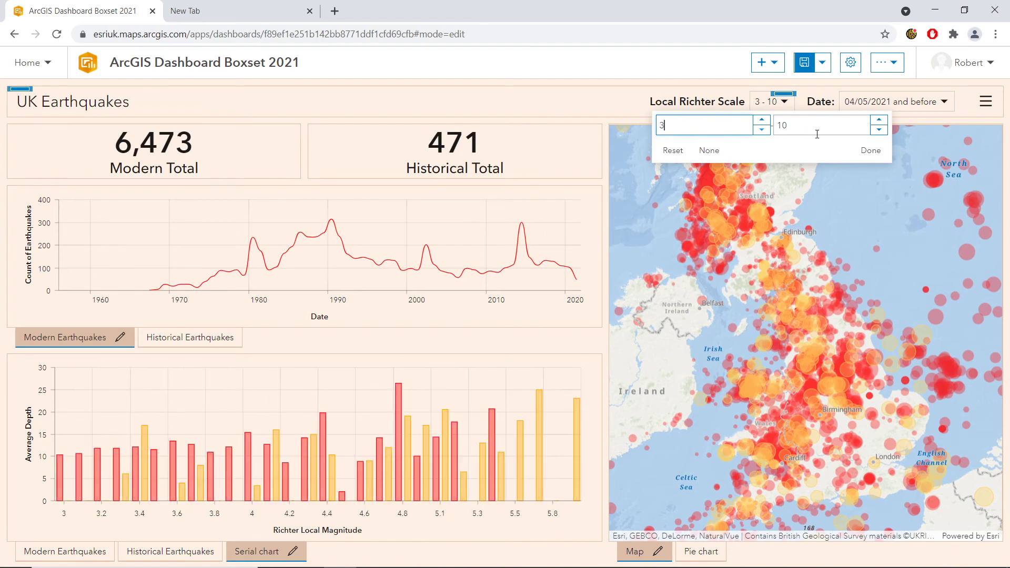
key(Tab)
key(BackSpace)
text(5)
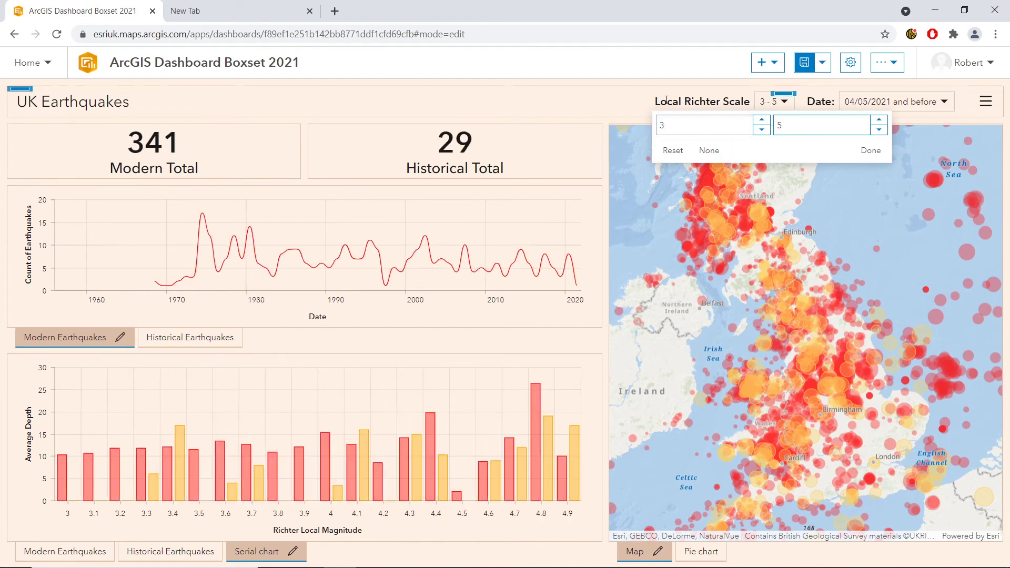
click(647, 107)
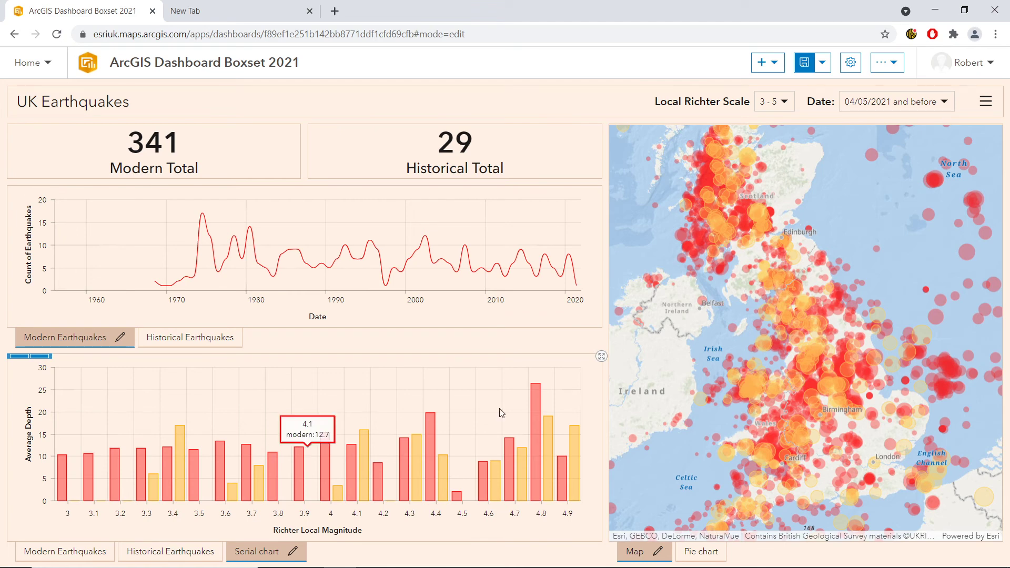
click(804, 62)
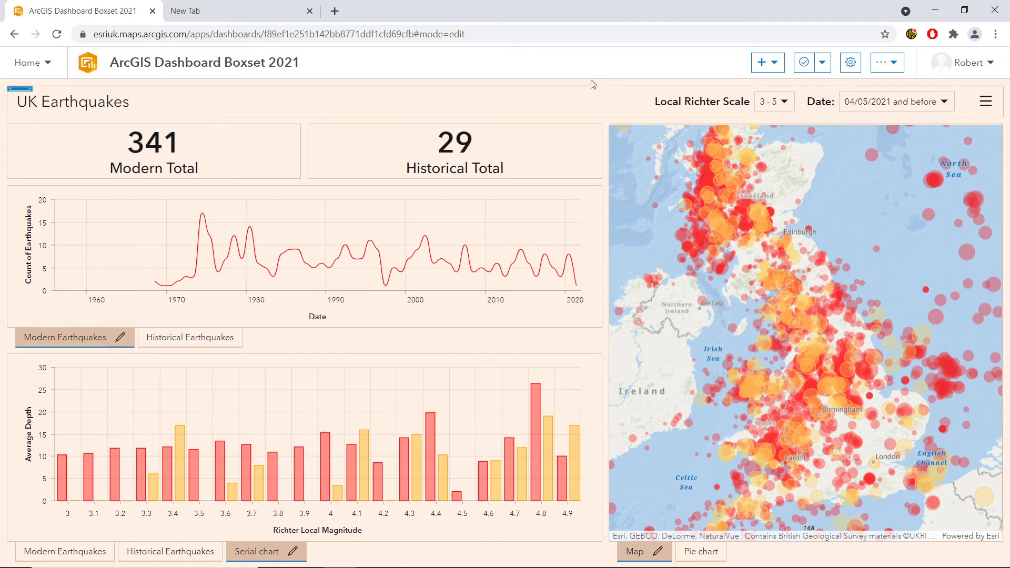
key(alt+Tab)
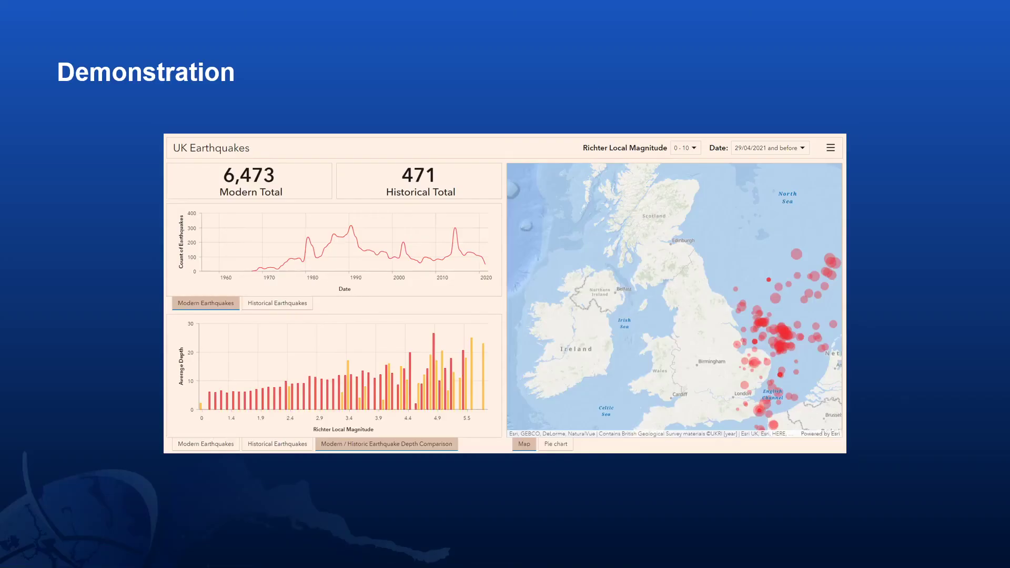
key(Right)
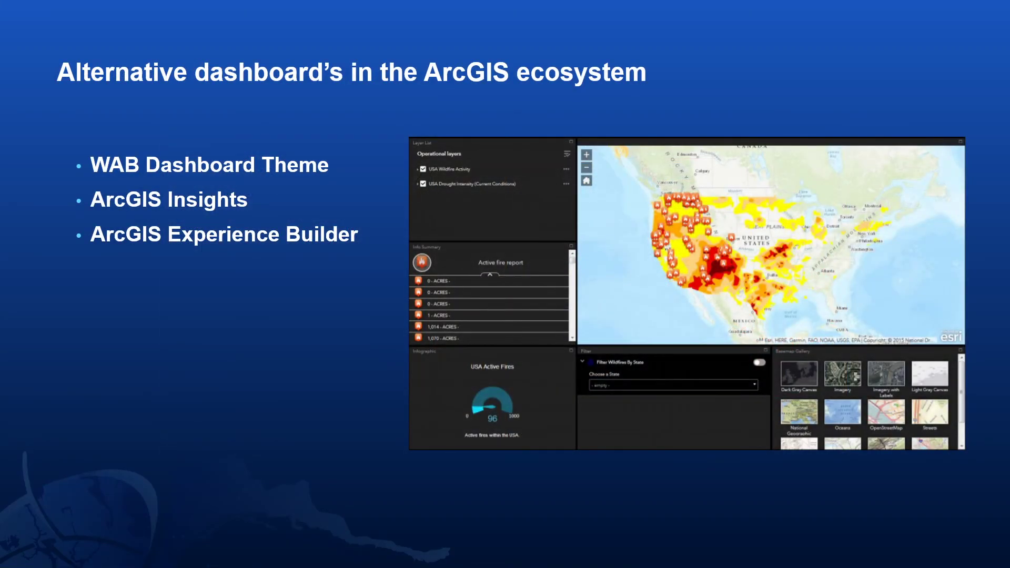